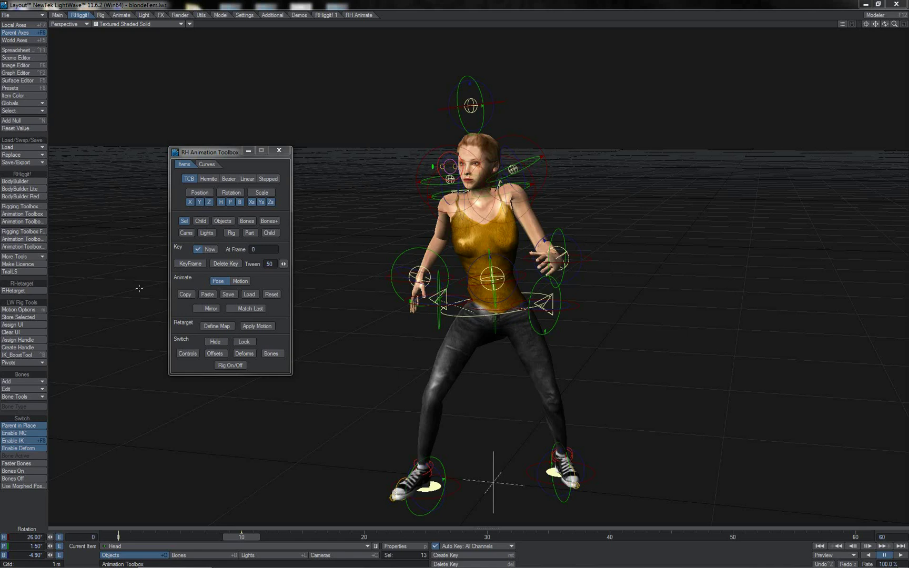
# Copy the woman's pose, go to frame 20 and enable mirroring with Mirror Sides, Left and Right prefixes, and the X and H channels.
pyautogui.click(184, 295)
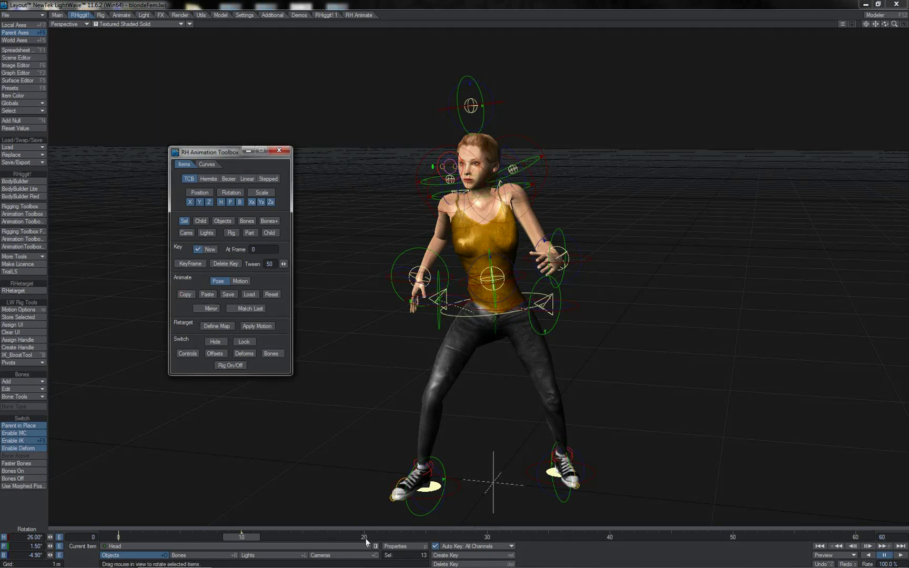
pyautogui.click(364, 537)
pyautogui.click(213, 309)
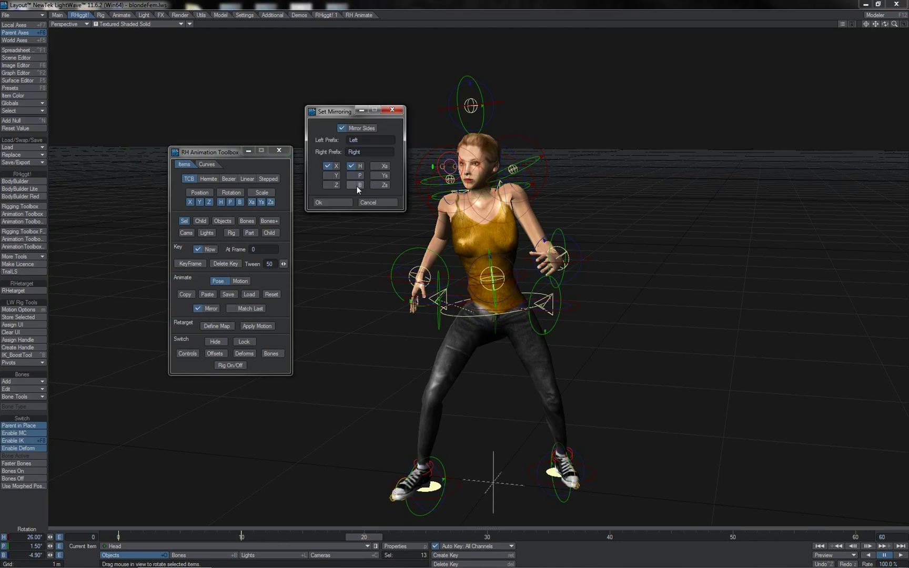
pyautogui.click(336, 203)
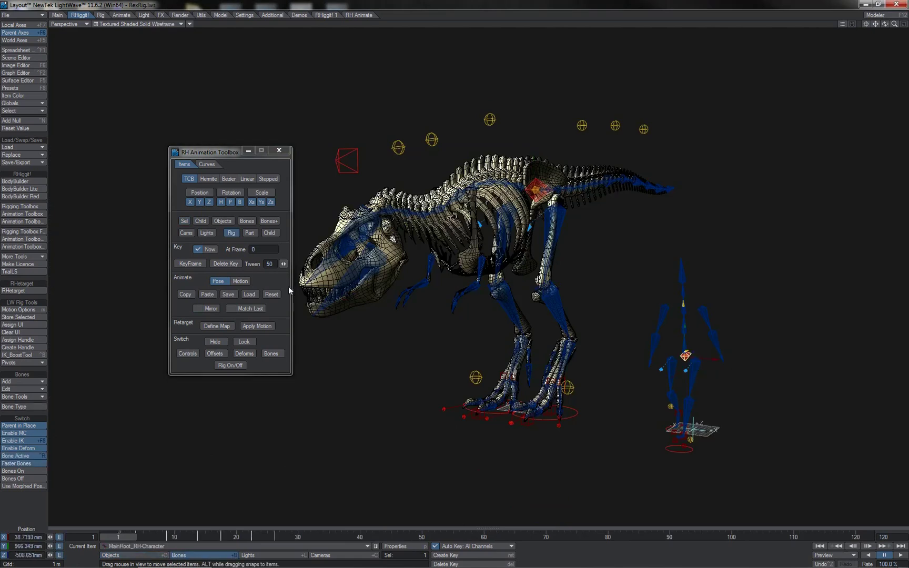
# Paste the copied data onto the Rex rig in Motion mode and scrub through the first frames.
pyautogui.click(246, 281)
pyautogui.click(235, 234)
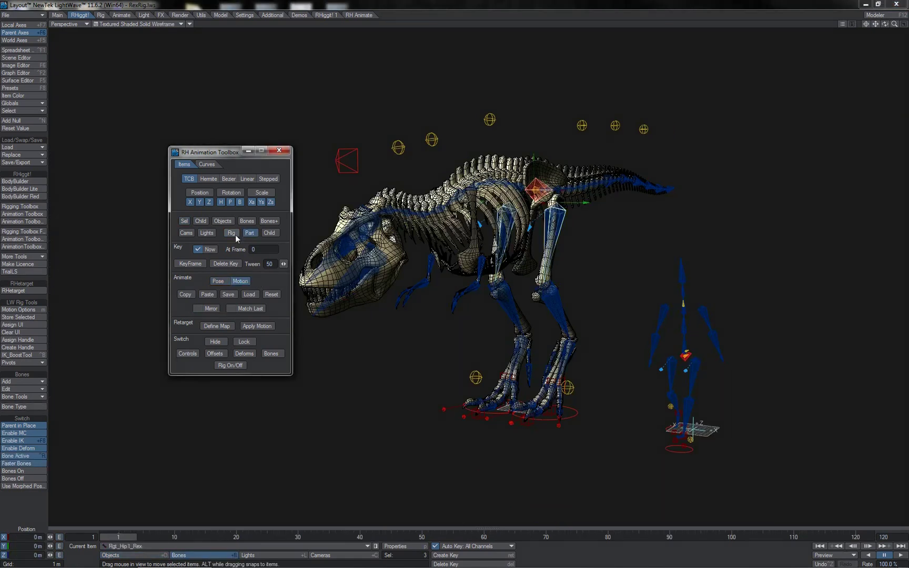
pyautogui.click(207, 295)
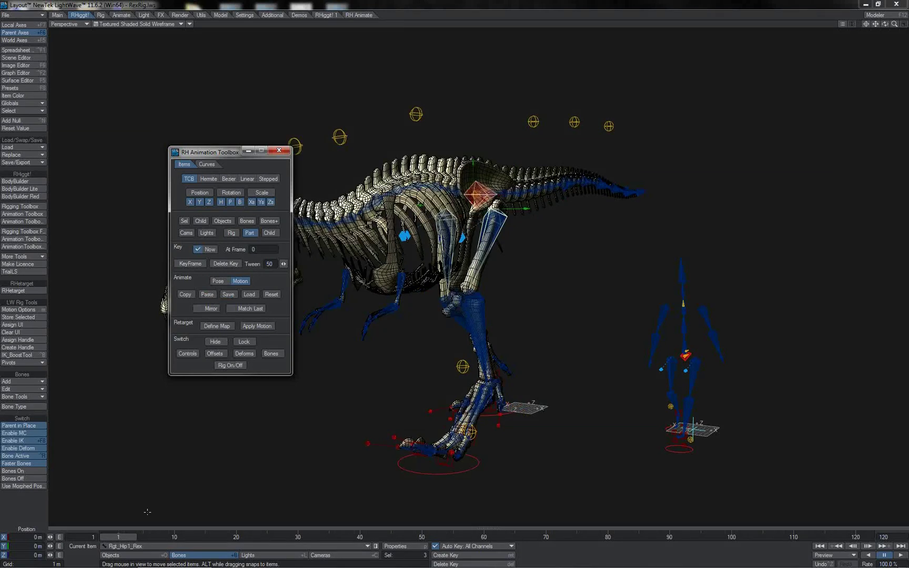
pyautogui.moveTo(129, 538); pyautogui.dragTo(172, 537)
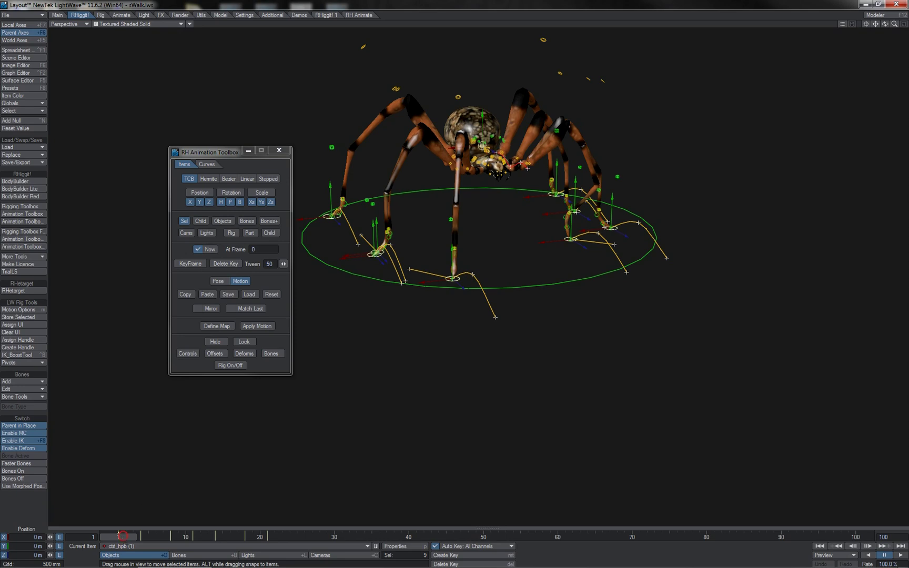
# Paste the spider's walk motion at frame 61 with Match Last enabled, and scrub the timeline to check the continued walk.
pyautogui.moveTo(123, 536); pyautogui.dragTo(186, 537)
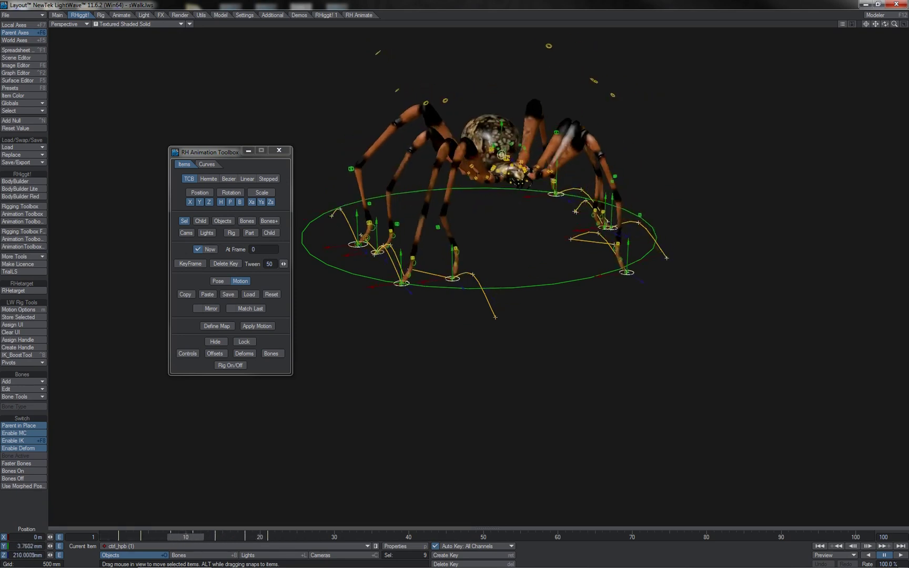
pyautogui.click(231, 309)
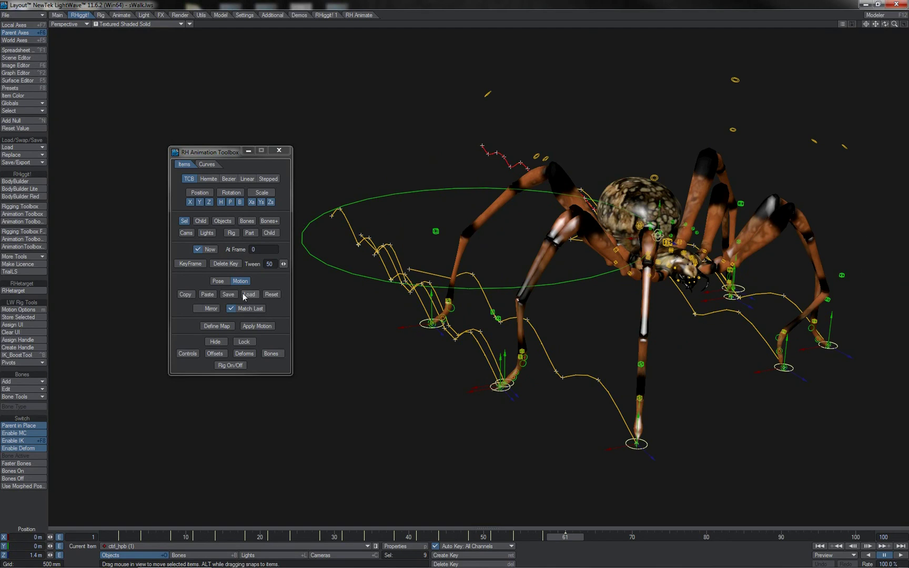
pyautogui.click(207, 294)
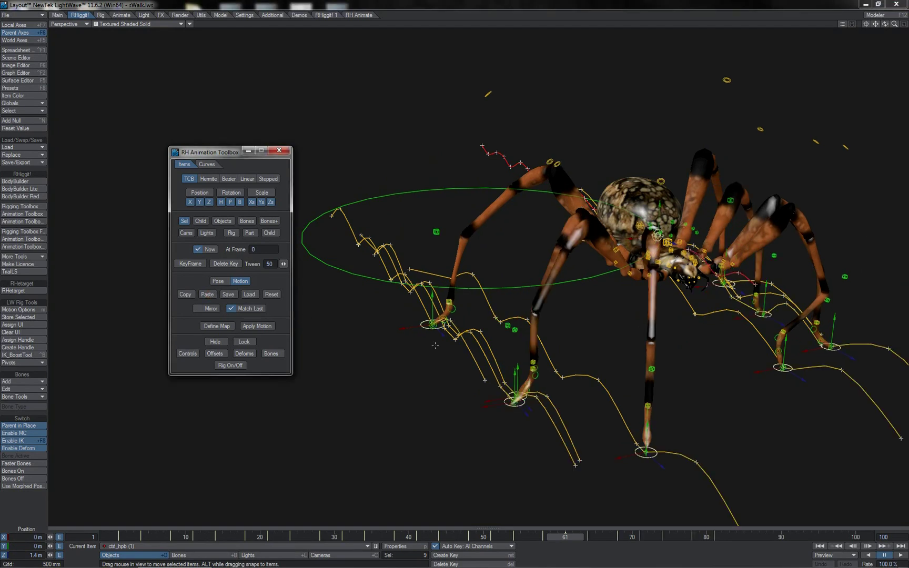
pyautogui.moveTo(568, 538); pyautogui.dragTo(602, 536)
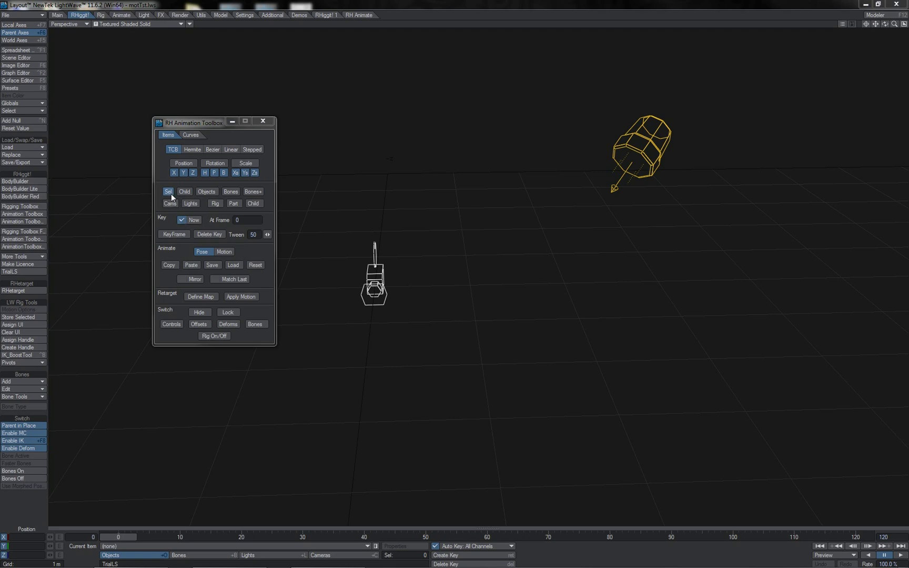
pyautogui.click(186, 190)
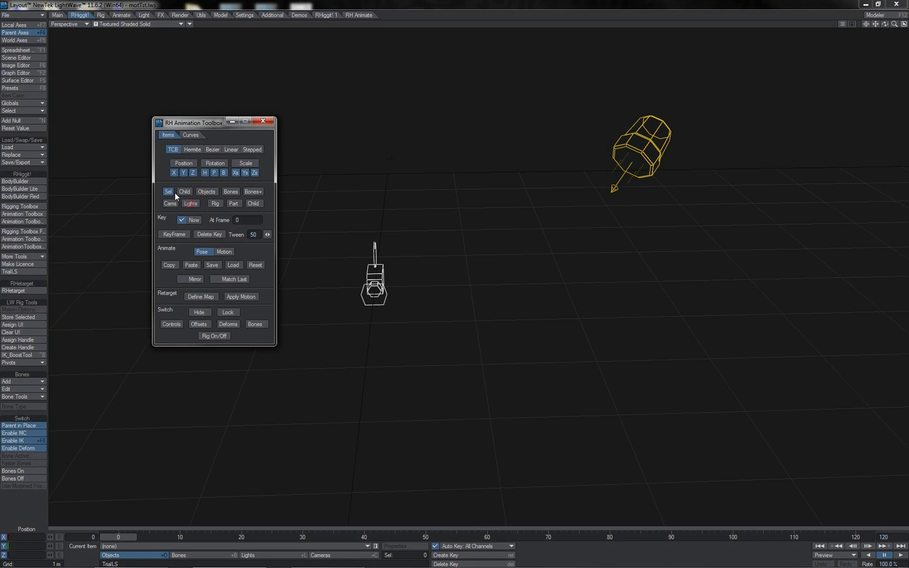
pyautogui.click(253, 204)
pyautogui.click(233, 203)
pyautogui.click(215, 203)
pyautogui.click(252, 204)
pyautogui.click(214, 173)
pyautogui.click(186, 164)
pyautogui.click(217, 164)
pyautogui.click(228, 281)
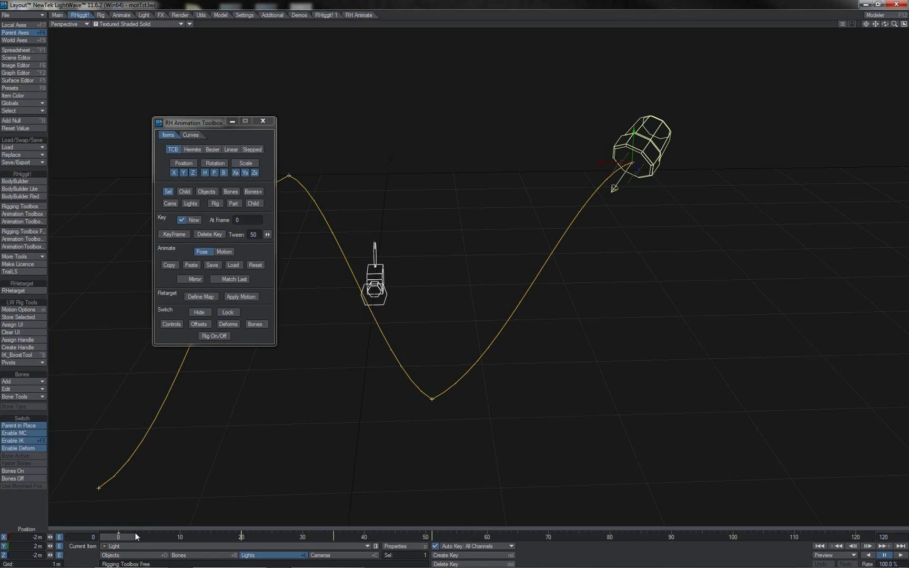
# Copy the light's pose at frame 10, paste it at frame 70 and compare the two frames.
pyautogui.moveTo(129, 536); pyautogui.dragTo(204, 537)
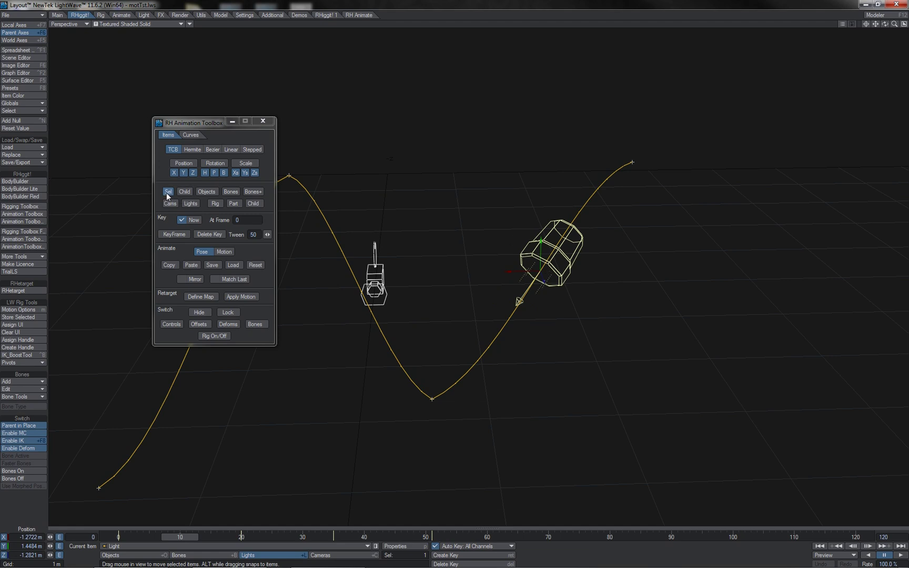
pyautogui.click(168, 266)
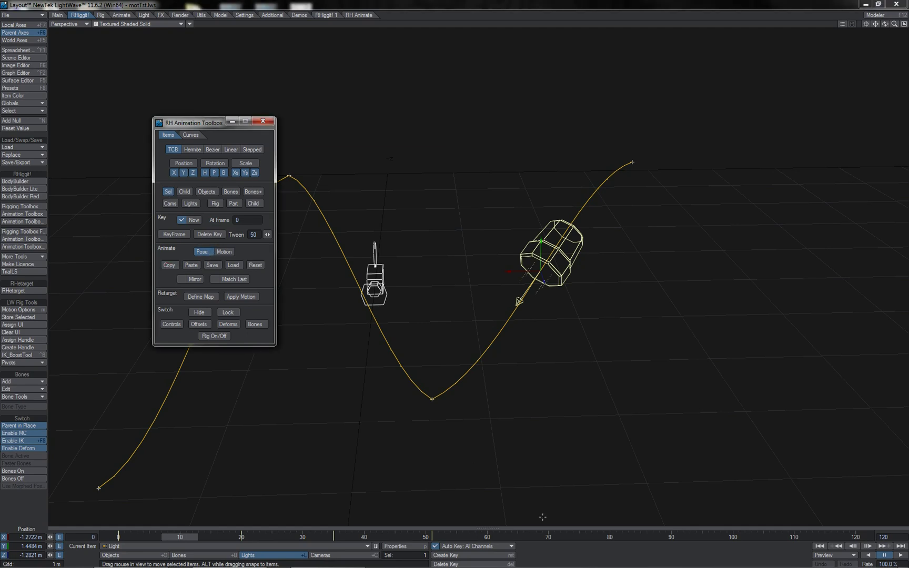
pyautogui.click(549, 535)
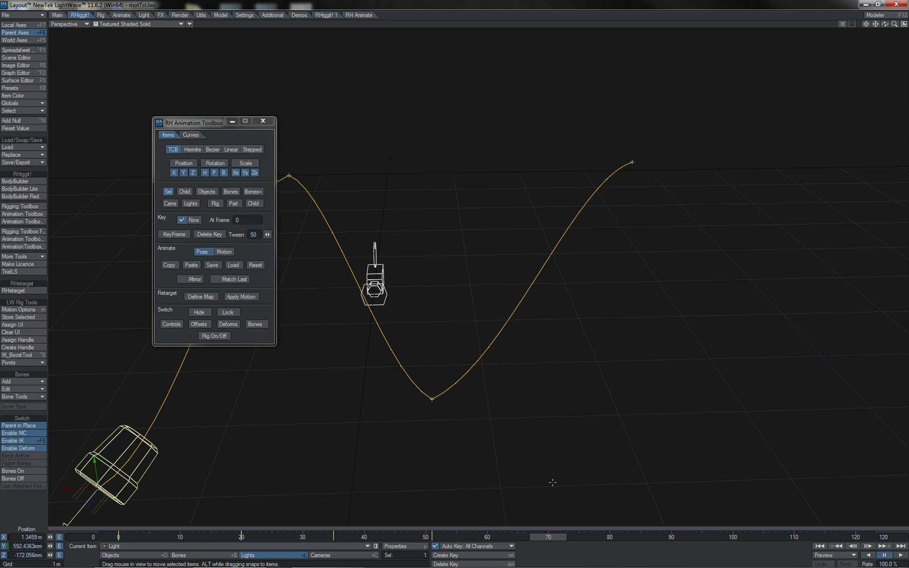
pyautogui.click(191, 264)
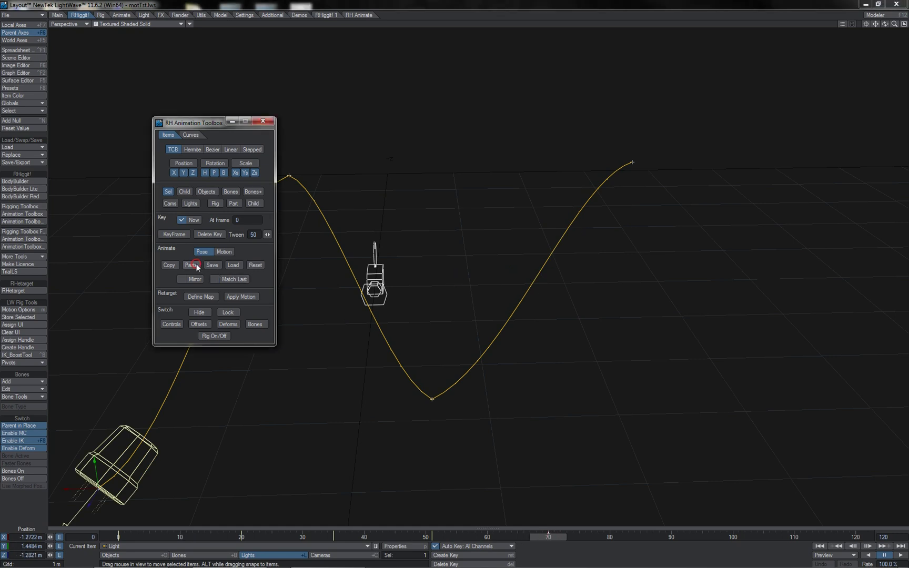
pyautogui.click(181, 540)
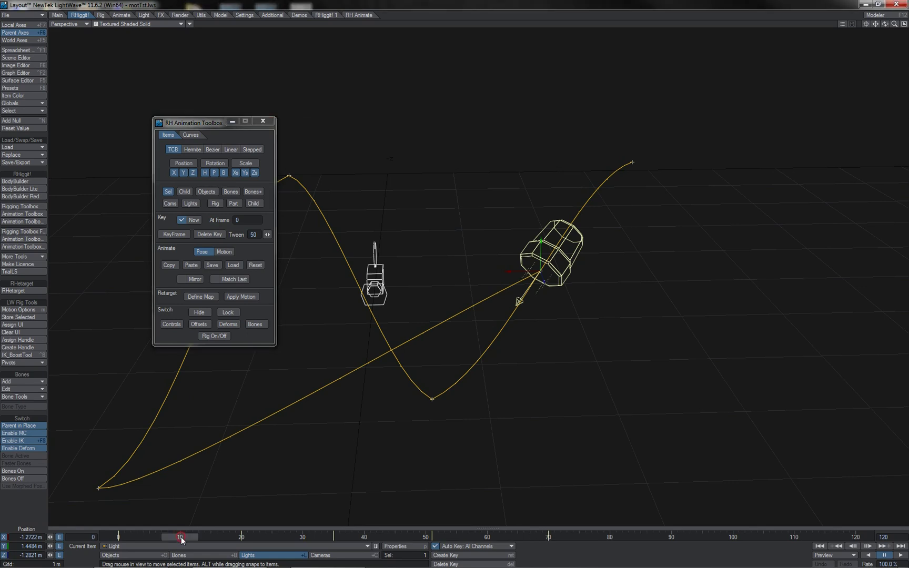
pyautogui.click(550, 535)
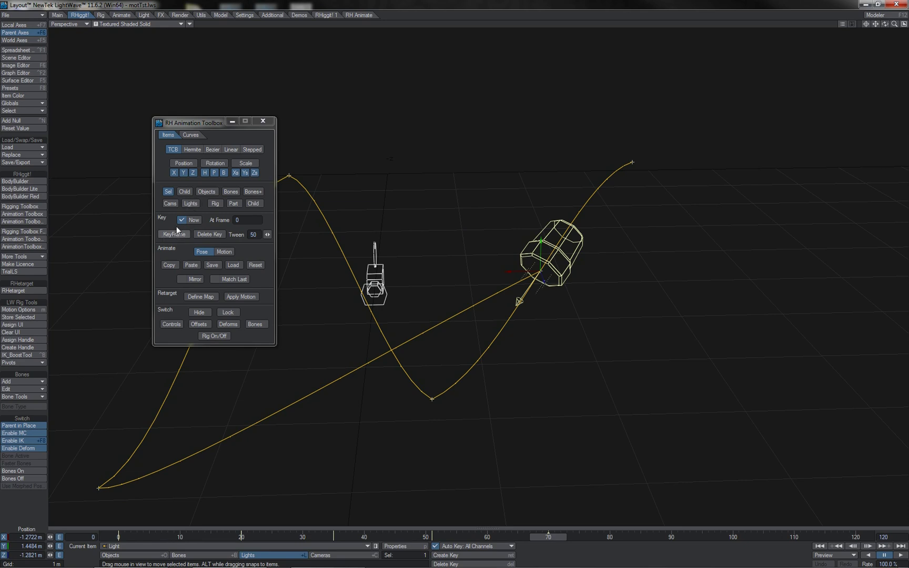
# Paste only the copied light's rotation onto the camera at frame 70, with the position channels excluded.
pyautogui.click(196, 151)
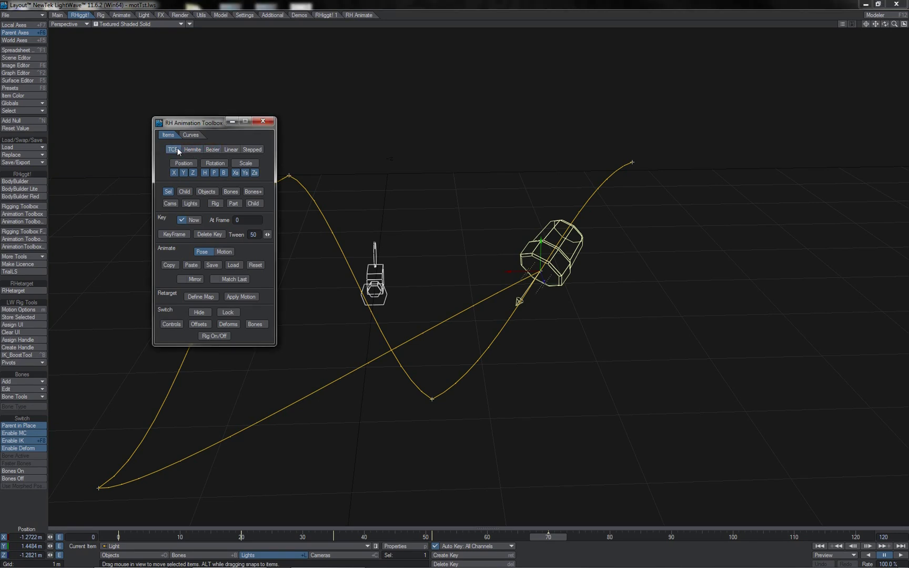
pyautogui.hotkey('shift', 'c')
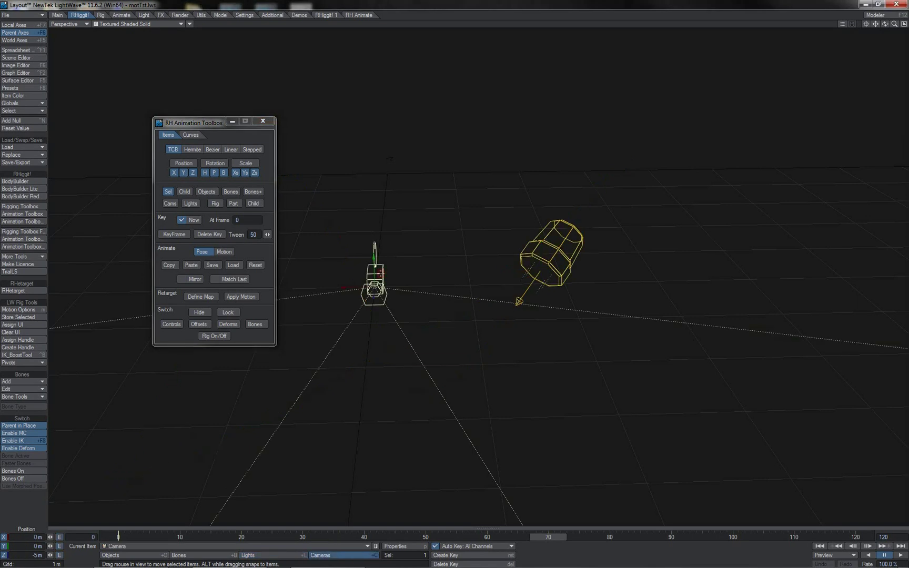
pyautogui.click(191, 164)
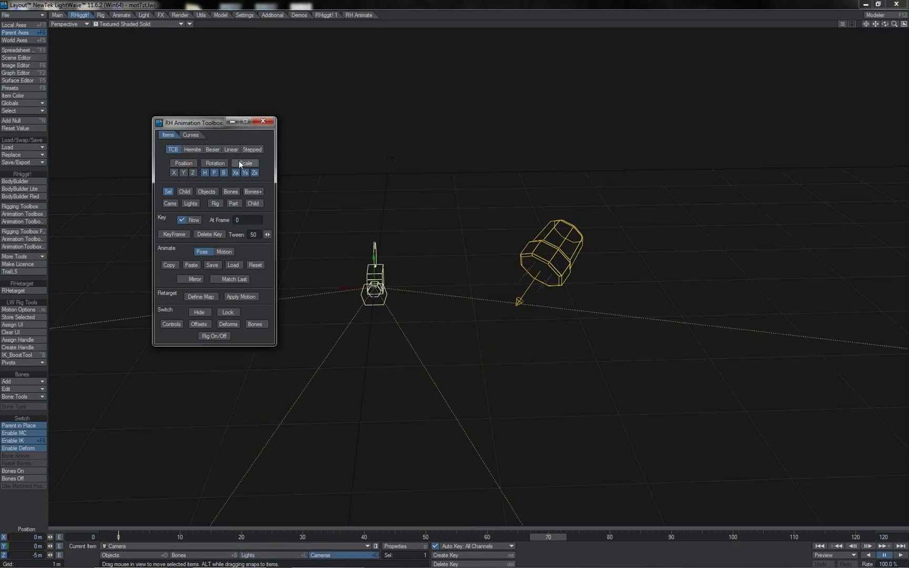
pyautogui.click(216, 164)
pyautogui.click(194, 266)
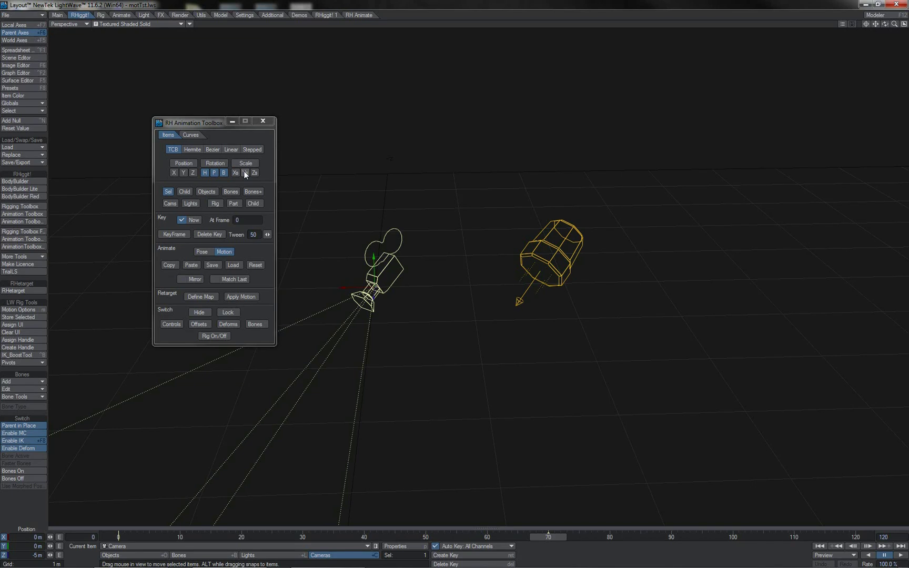
# Copy the light's pose again and paste it onto the camera with the position channels included.
pyautogui.hotkey('shift', 'l')
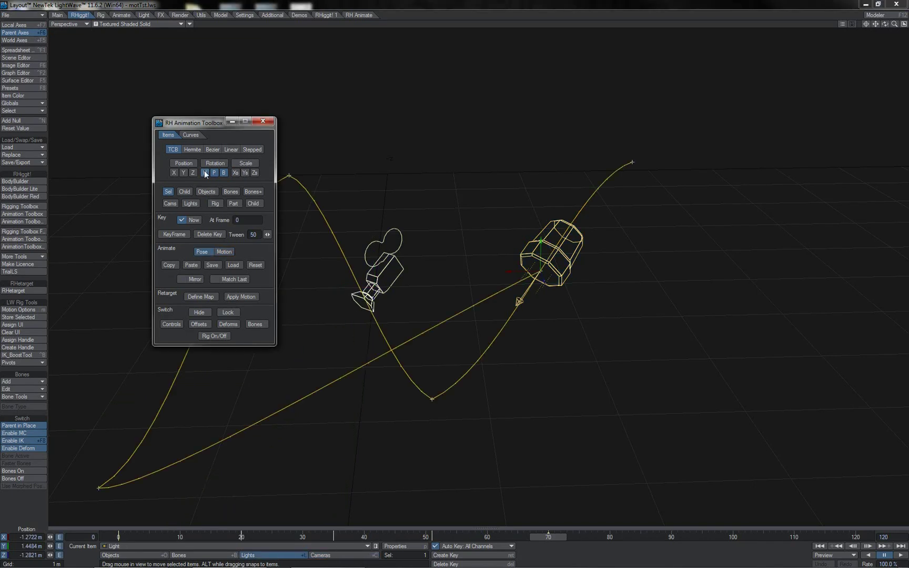
pyautogui.click(173, 265)
pyautogui.hotkey('shift', 'c')
pyautogui.click(184, 163)
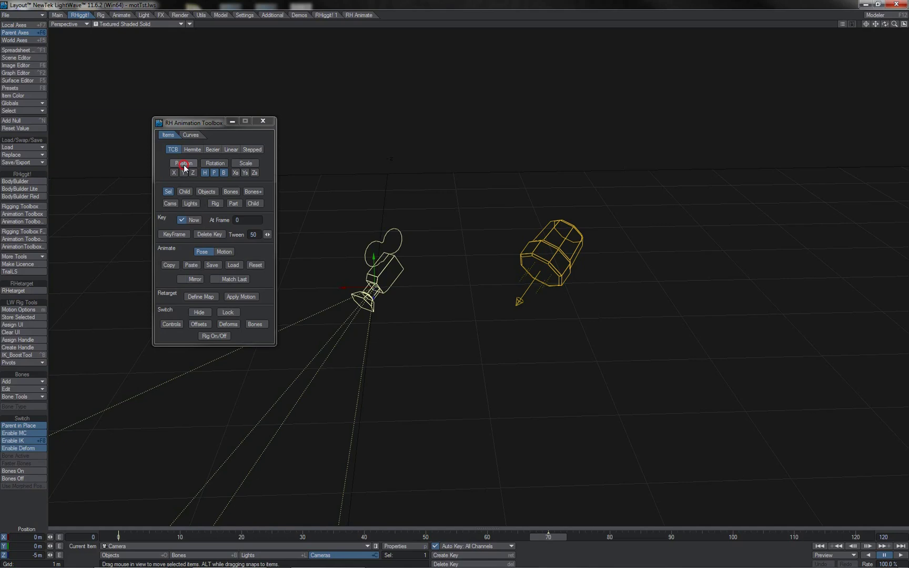
pyautogui.click(188, 265)
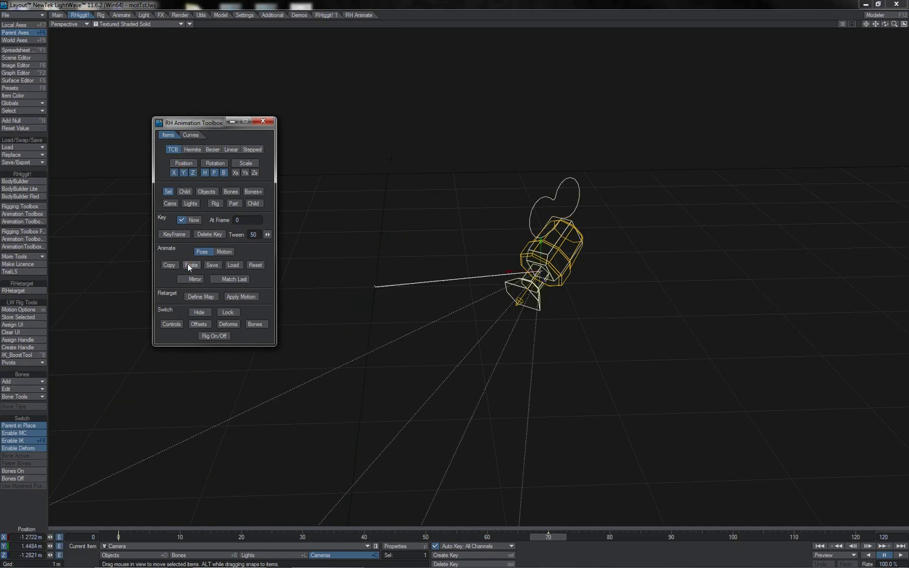
# Delete the camera's keyframe at frame 70 and switch the toolbox from Pose to Motion mode.
pyautogui.click(210, 235)
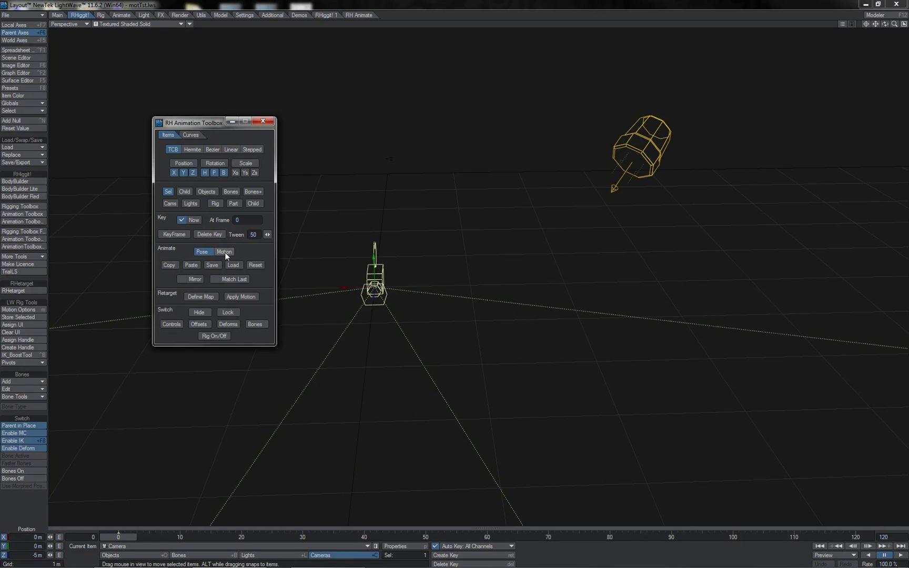
pyautogui.click(225, 253)
# Inspect the light's X, Y and Z position curves and the incoming curve types of their keys in the Graph Editor.
pyautogui.click(621, 152)
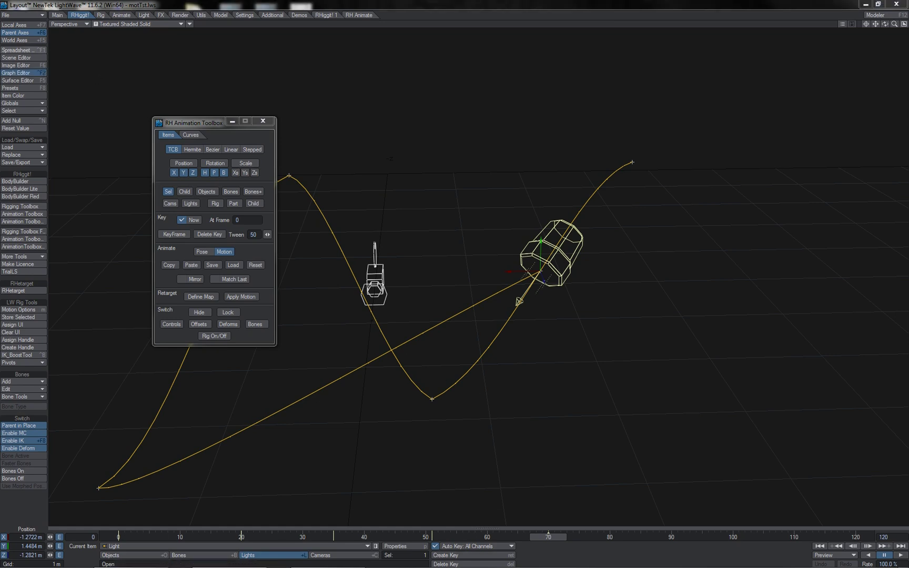
pyautogui.click(15, 73)
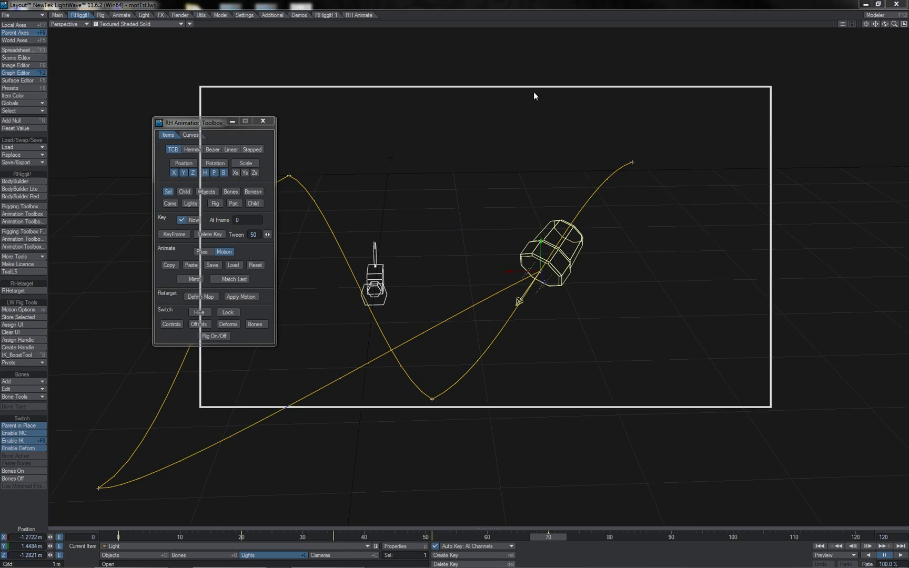
pyautogui.press('t')
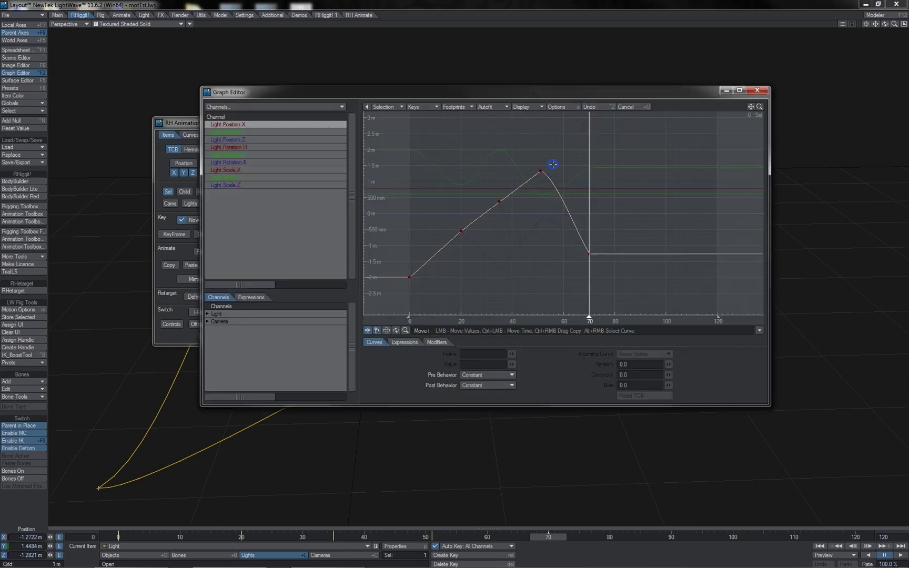
pyautogui.moveTo(553, 163); pyautogui.dragTo(529, 187, button='right')
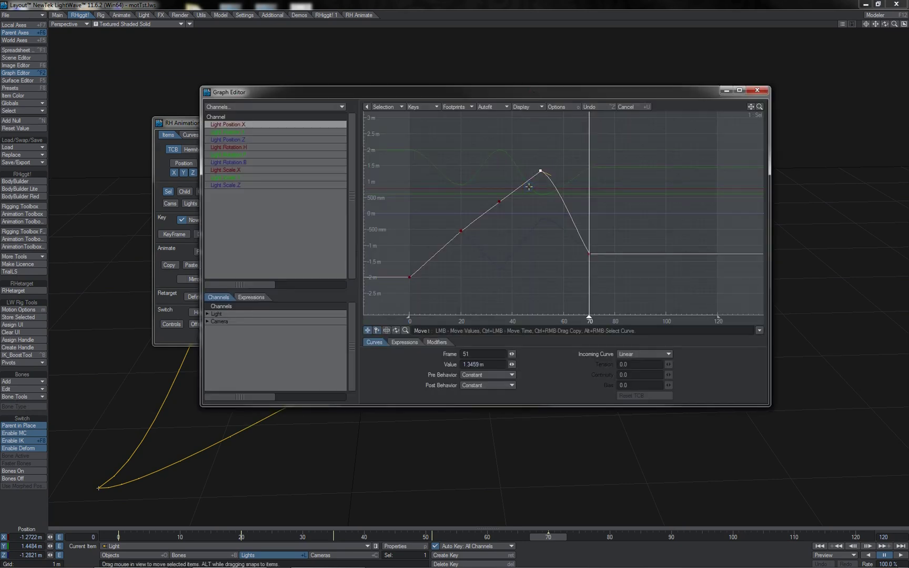
pyautogui.moveTo(570, 220); pyautogui.dragTo(606, 278, button='right')
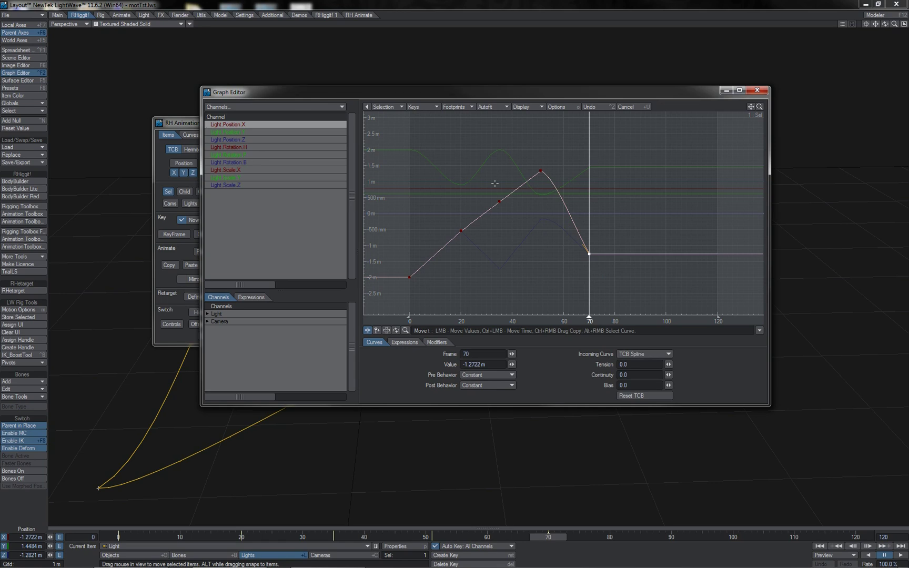
pyautogui.press('Down')
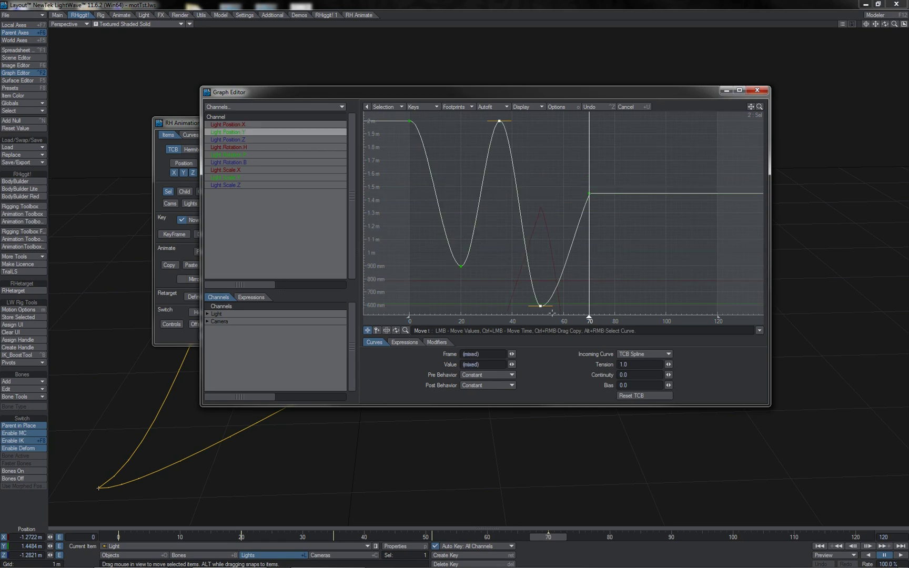
pyautogui.press('Down')
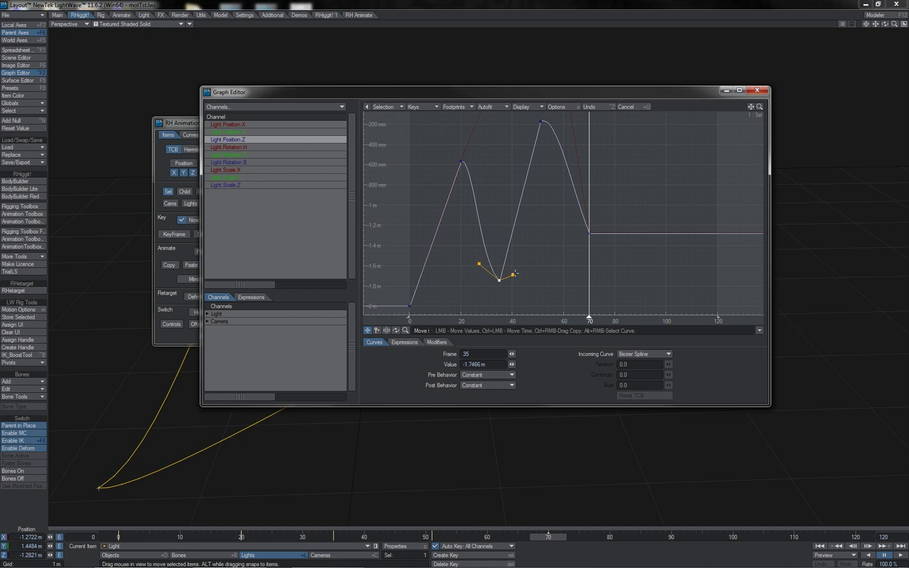
pyautogui.hotkey('ctrl', 'F2')
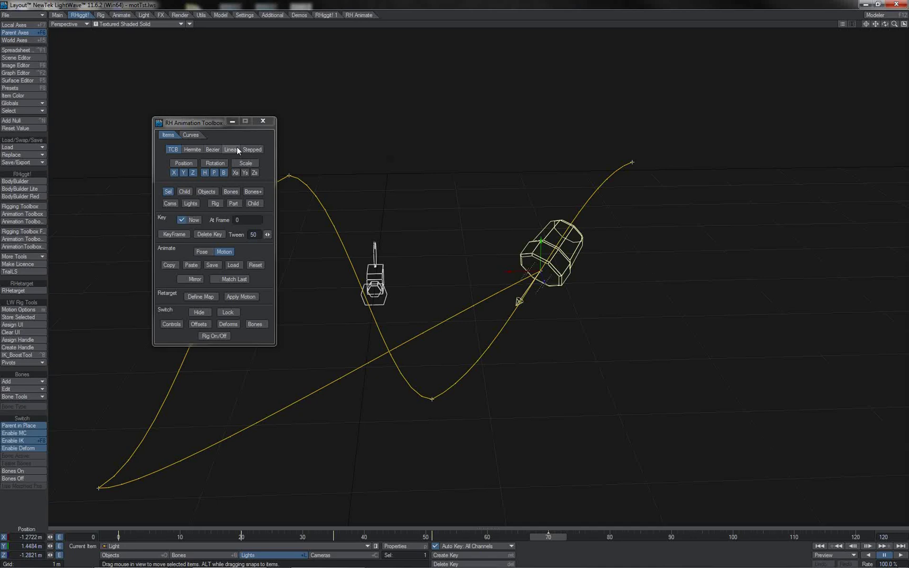
pyautogui.hotkey('ctrl', 'F2')
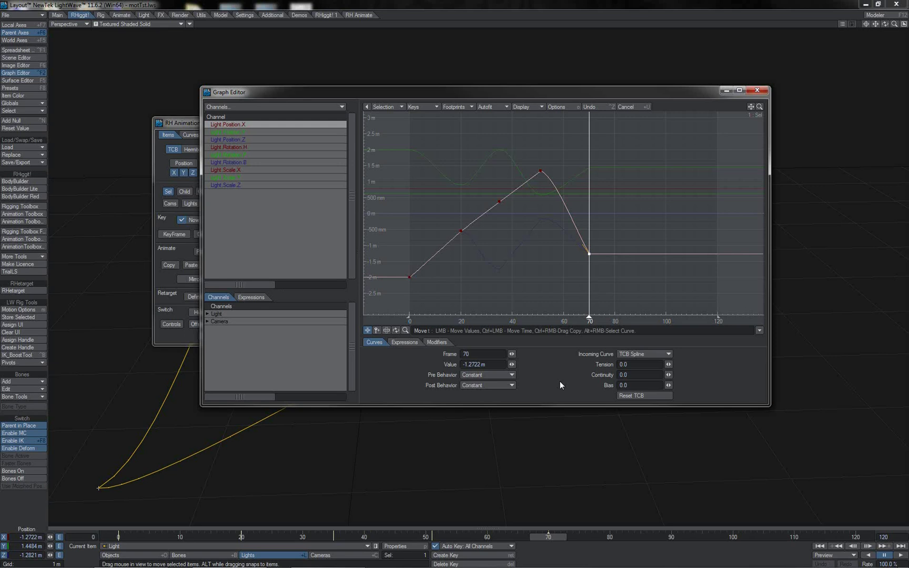
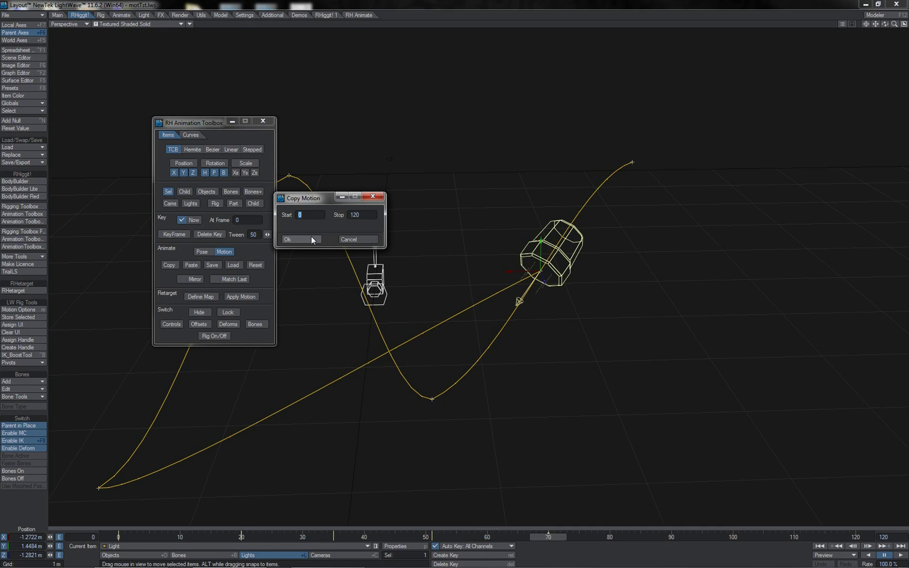
# Copy the light's motion from frame 0 to 120 and paste it onto the light starting at frame 80.
pyautogui.click(311, 239)
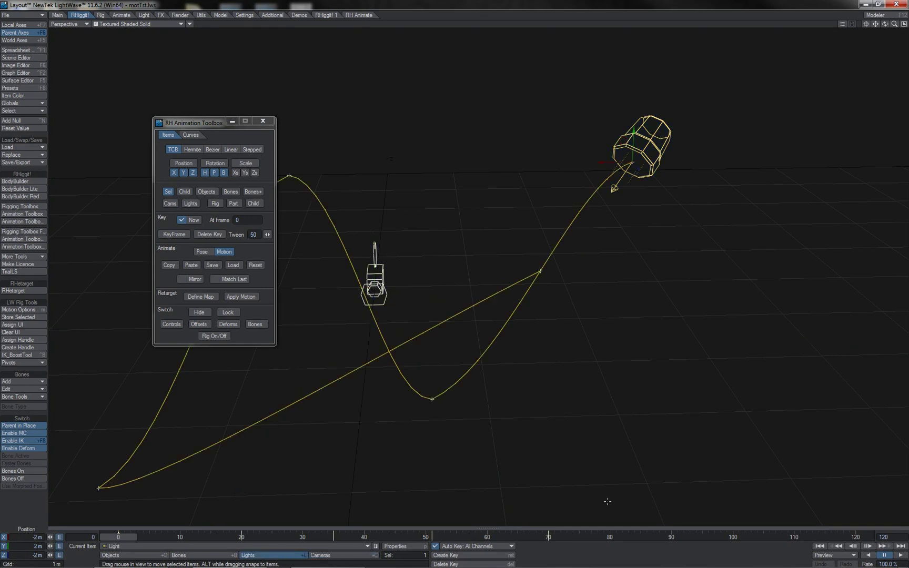
pyautogui.moveTo(610, 536)
pyautogui.mouseDown()
pyautogui.moveTo(235, 537)
pyautogui.moveTo(610, 537)
pyautogui.mouseUp()
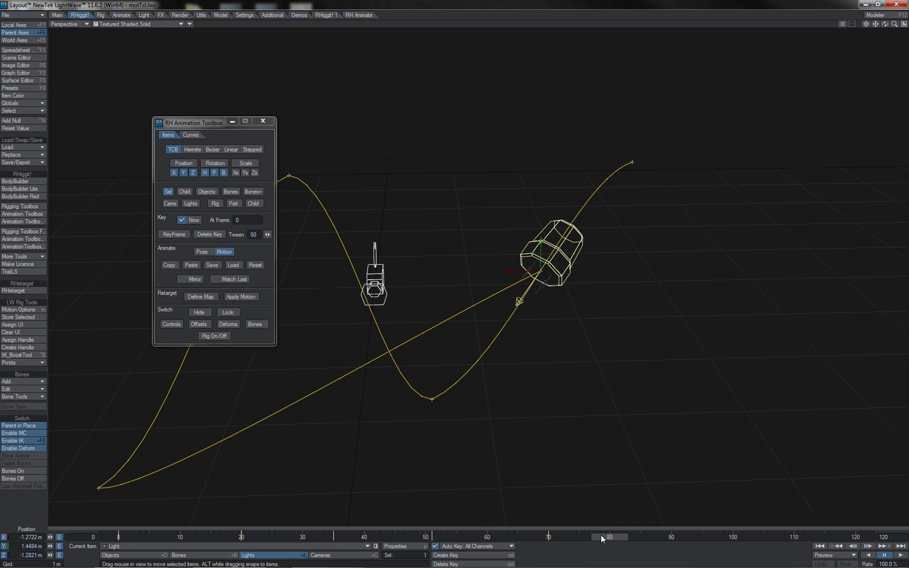
pyautogui.click(194, 265)
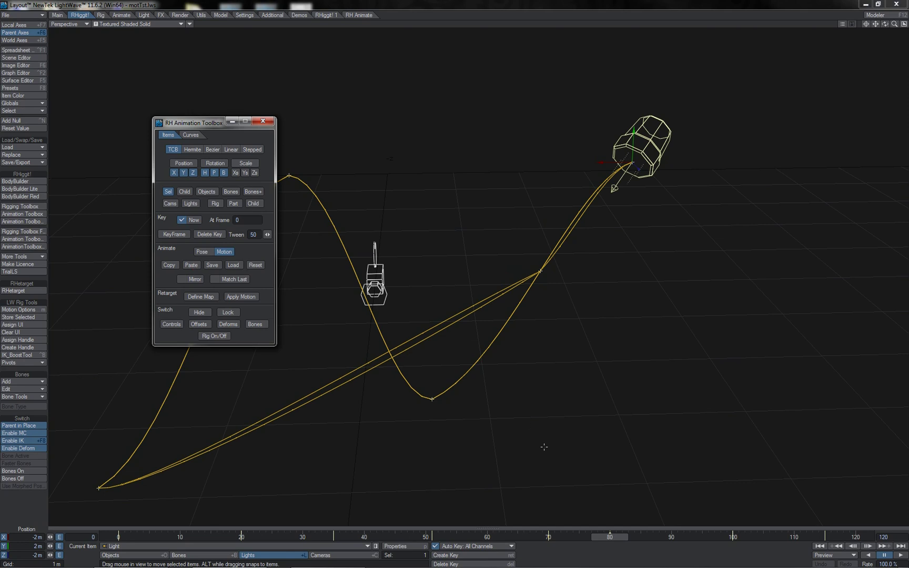
pyautogui.moveTo(610, 537); pyautogui.dragTo(671, 537)
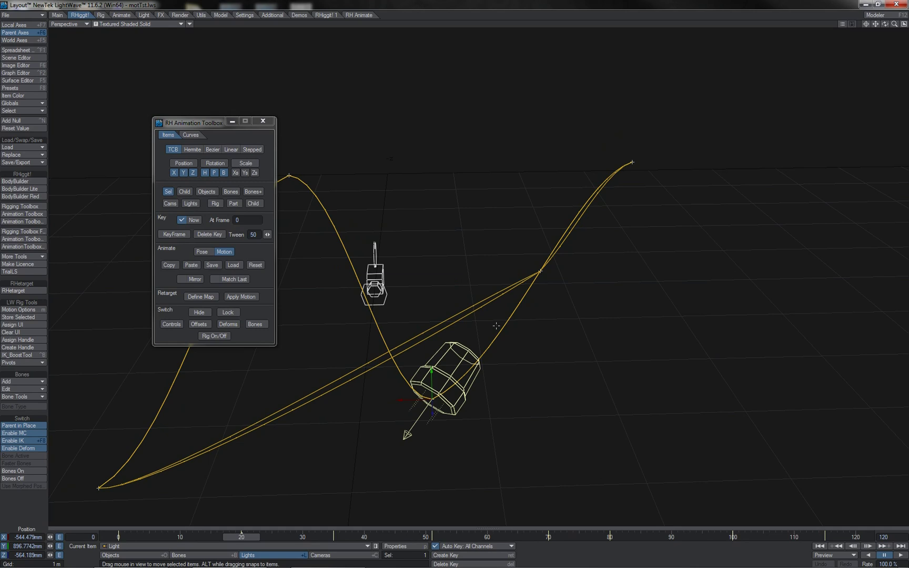
# Paste the copied light motion onto the camera starting at frame 20 and play through it.
pyautogui.click(364, 278)
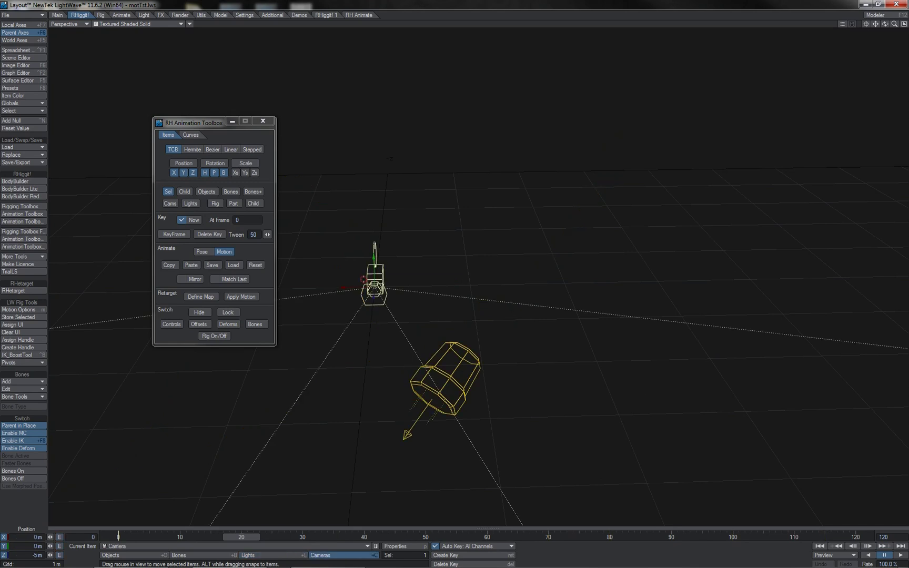
pyautogui.click(189, 266)
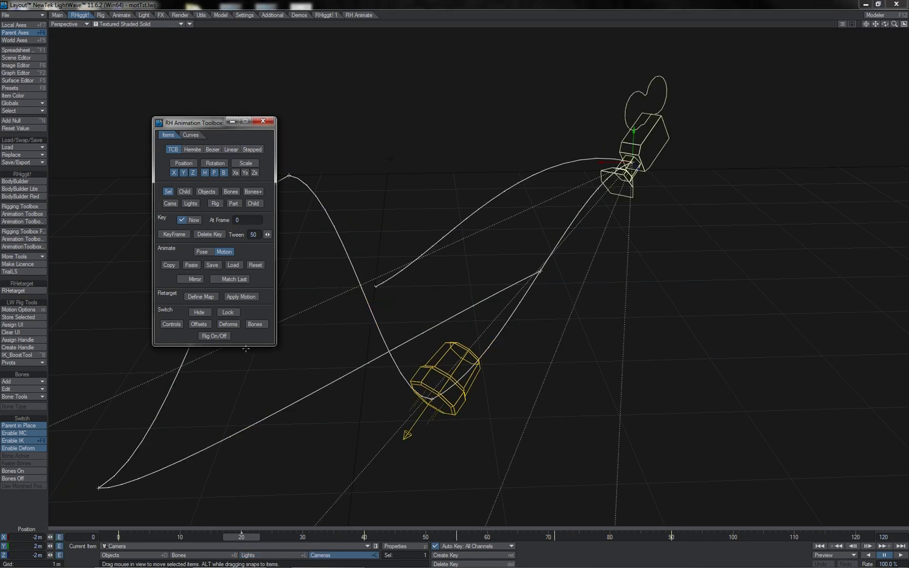
pyautogui.moveTo(238, 539); pyautogui.dragTo(118, 537)
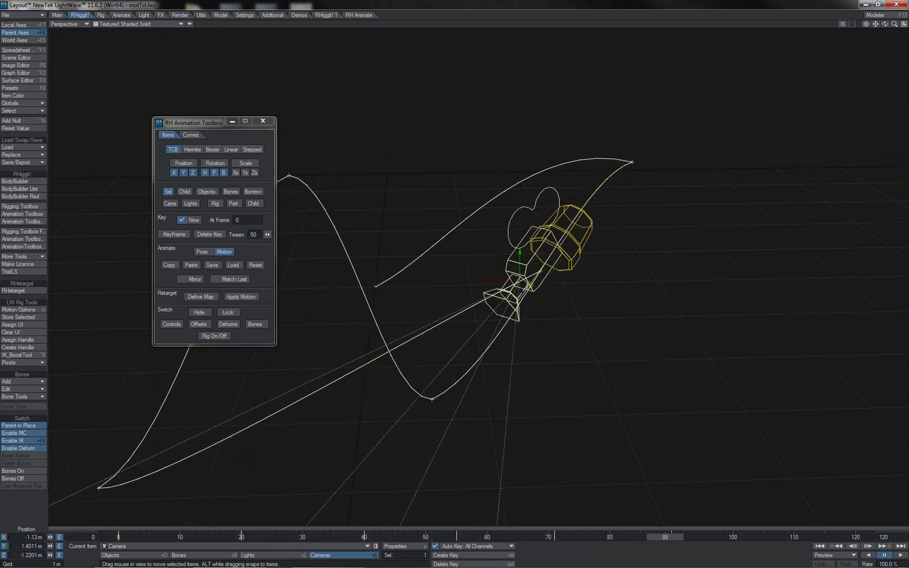
# Examine the camera's X, Y and Z position curves in the Graph Editor.
pyautogui.hotkey('ctrl', 'F2')
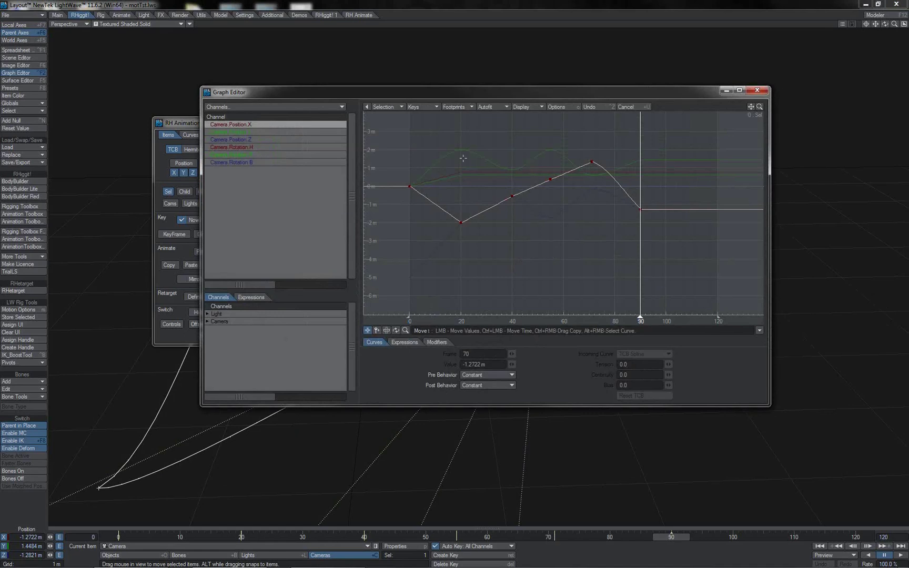
pyautogui.click(277, 133)
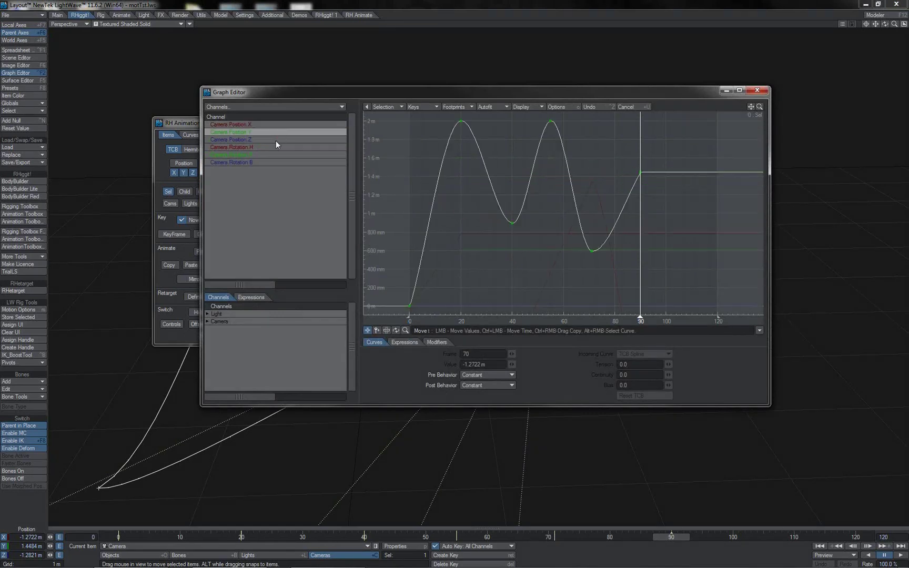
pyautogui.click(276, 140)
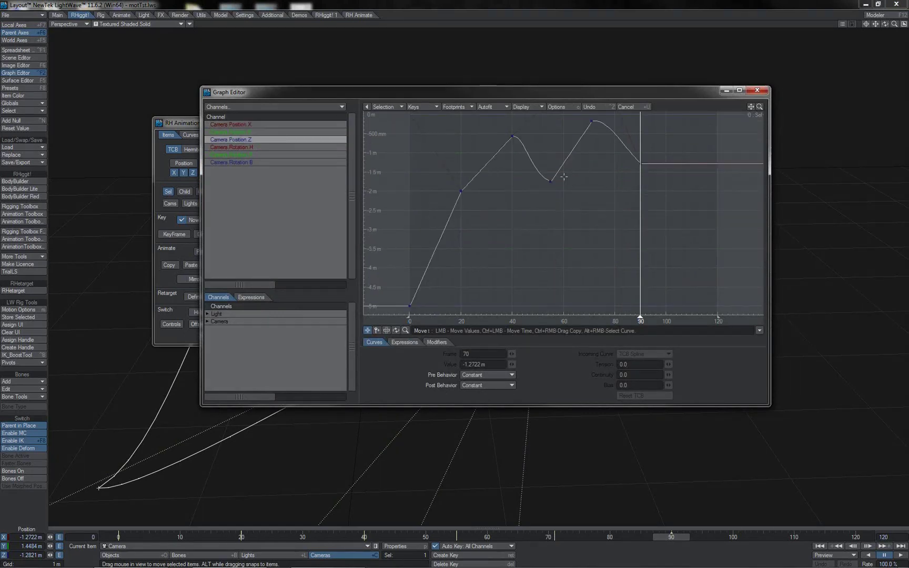
pyautogui.moveTo(563, 166); pyautogui.dragTo(528, 205, button='right')
# Extend the timeline's end frame to 200.
pyautogui.click(671, 540)
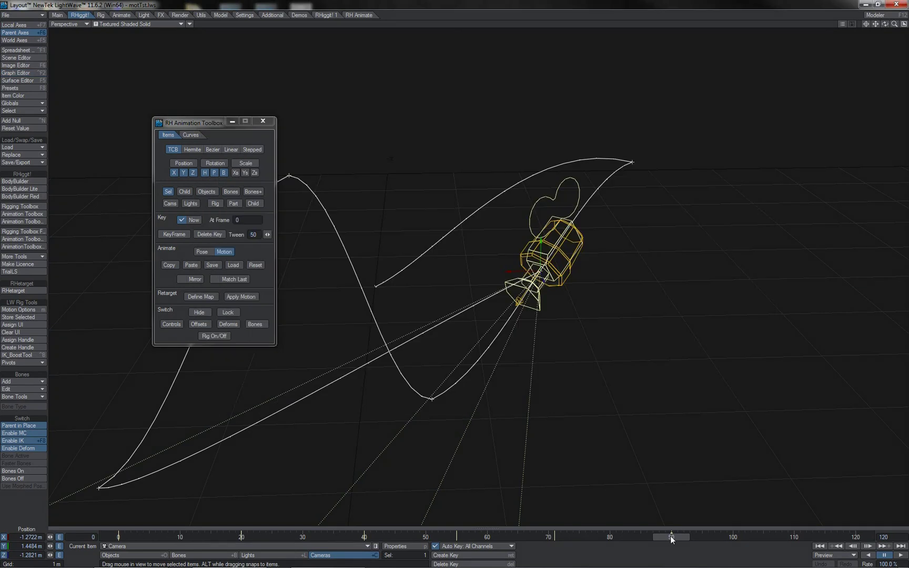
pyautogui.click(893, 536)
pyautogui.doubleClick(875, 536)
pyautogui.write('200')
pyautogui.press('Return')
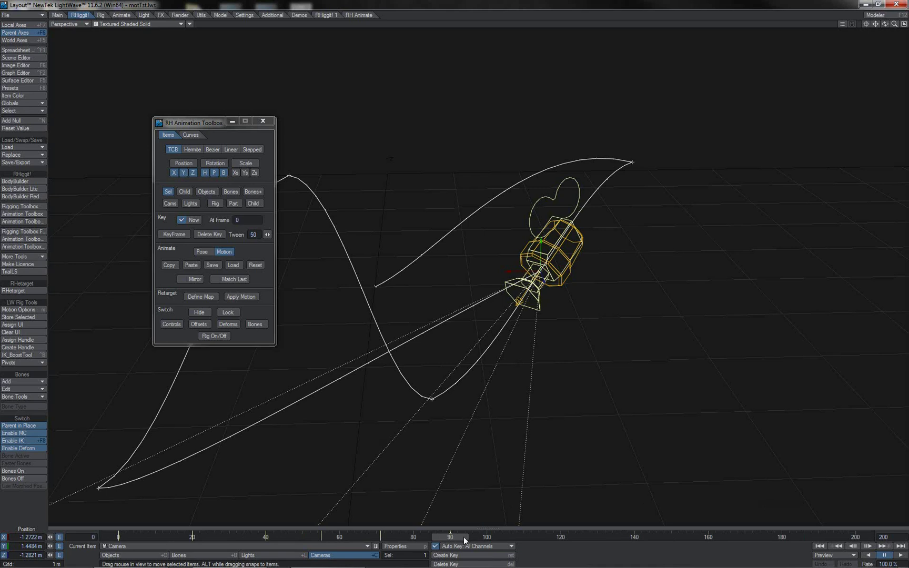
# At frame 100, raise the camera to about 2.37 m in Y and paste the motion with the Y position channel excluded.
pyautogui.moveTo(465, 538); pyautogui.dragTo(487, 537)
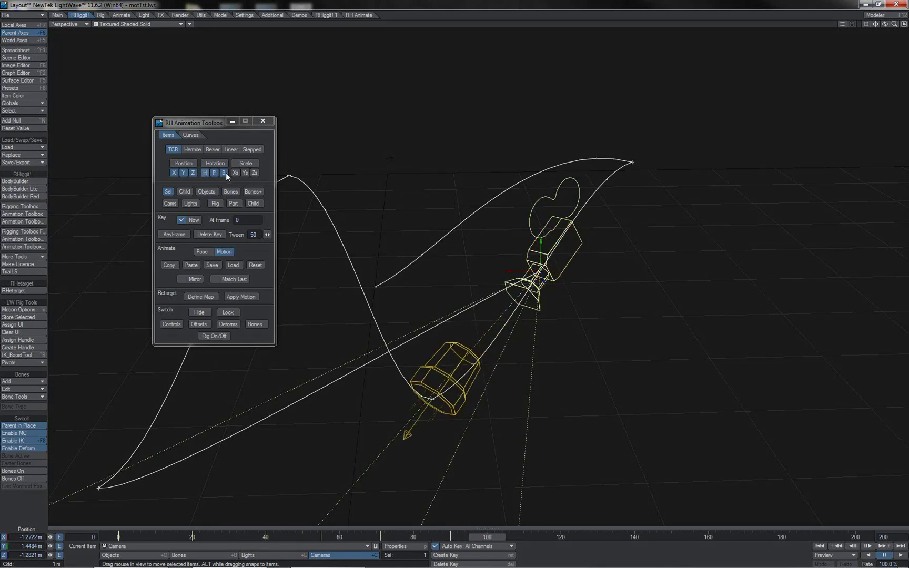
pyautogui.click(193, 180)
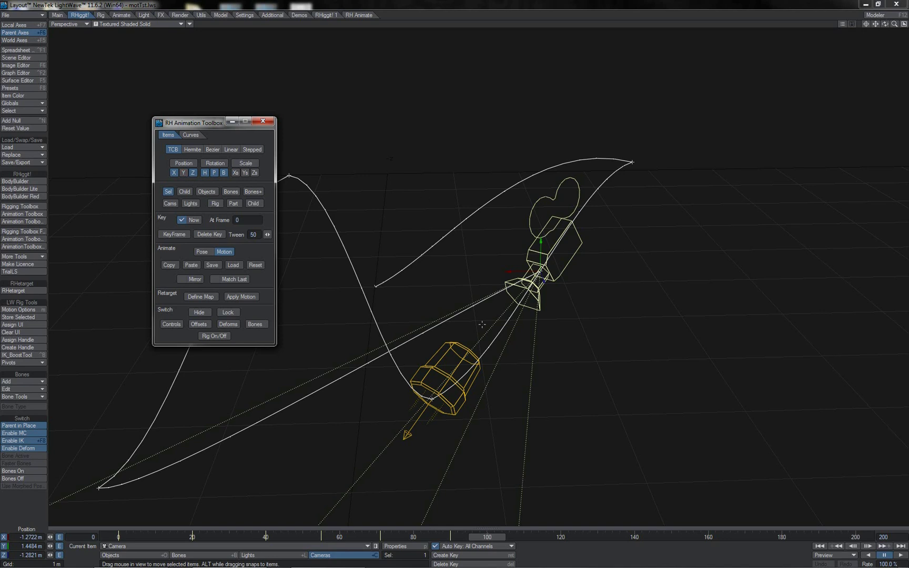
pyautogui.moveTo(540, 243); pyautogui.dragTo(544, 99)
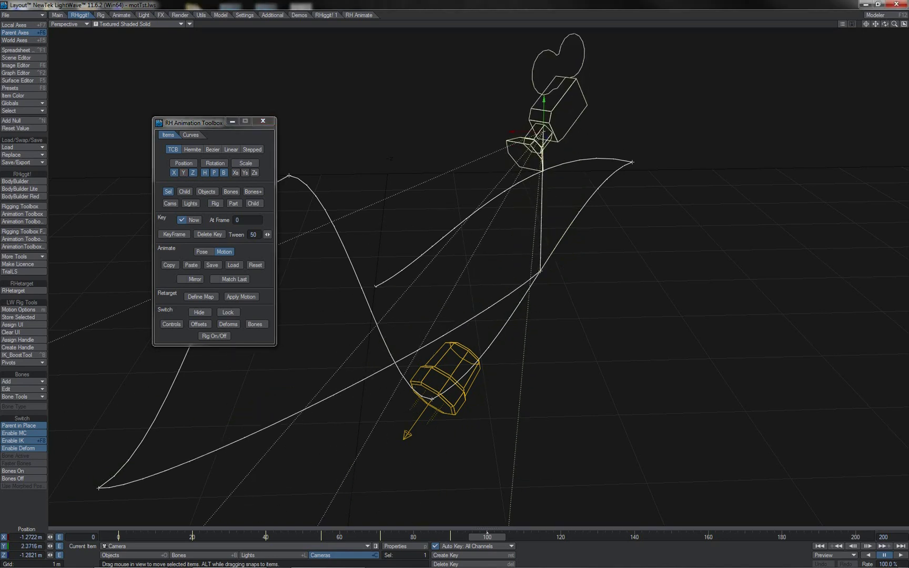
pyautogui.click(191, 265)
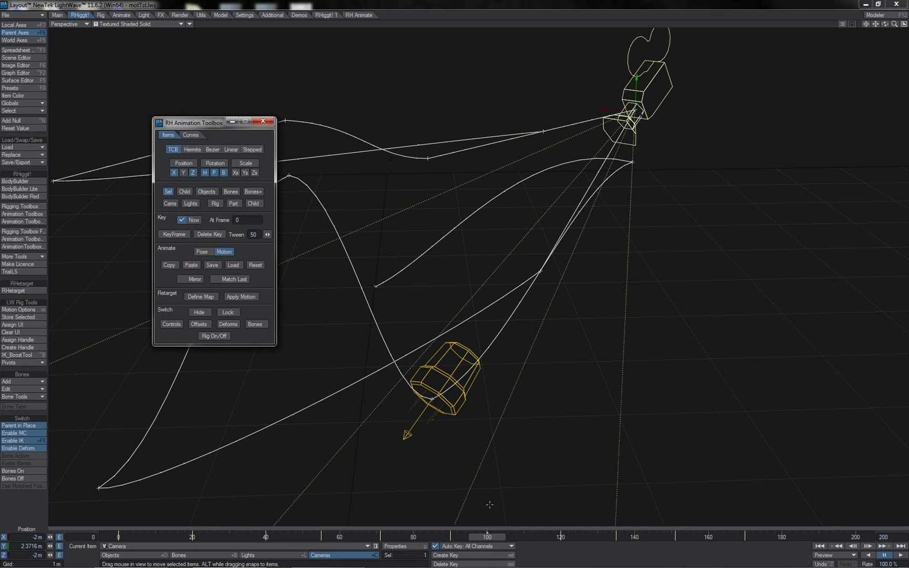
pyautogui.moveTo(489, 537); pyautogui.dragTo(626, 537)
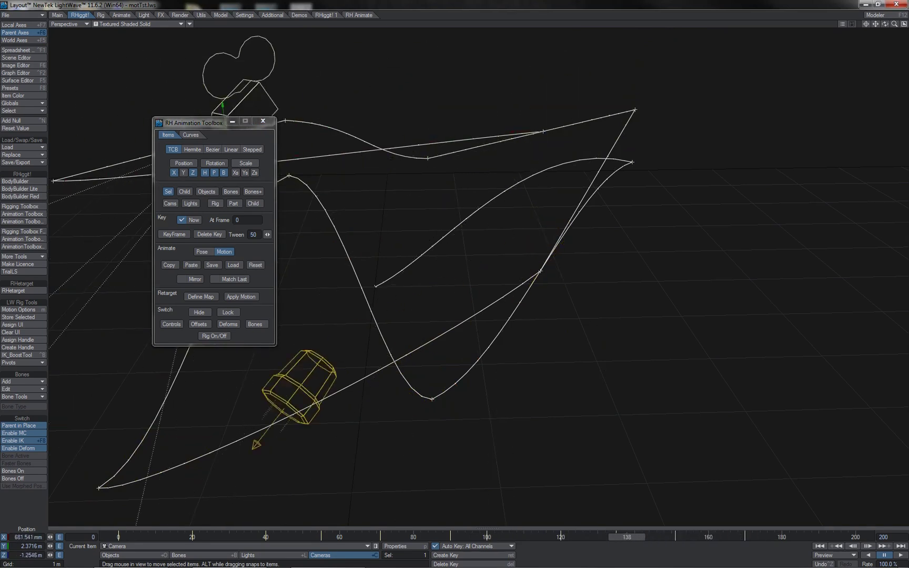
# Reset the camera's pose at frame 110 with all position and rotation channels included.
pyautogui.click(202, 251)
pyautogui.click(324, 230)
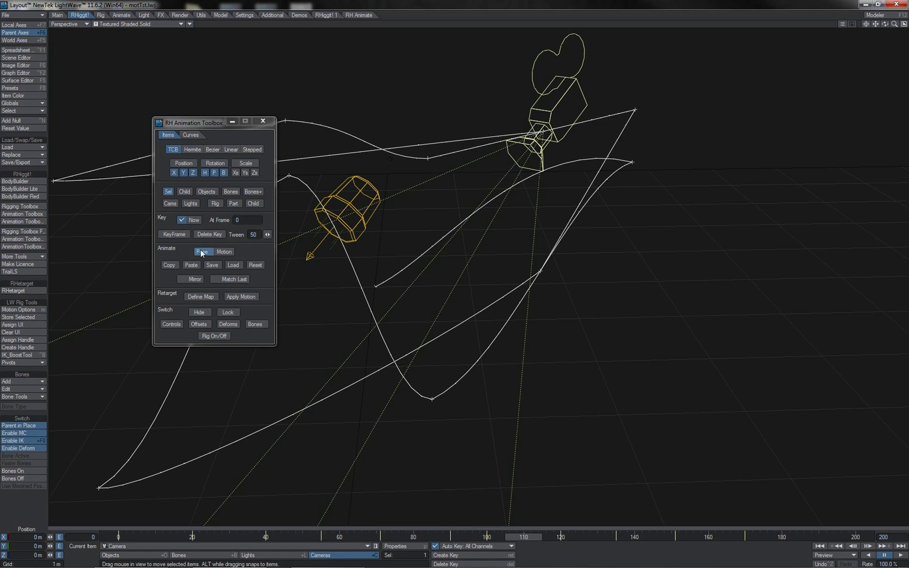
pyautogui.click(256, 266)
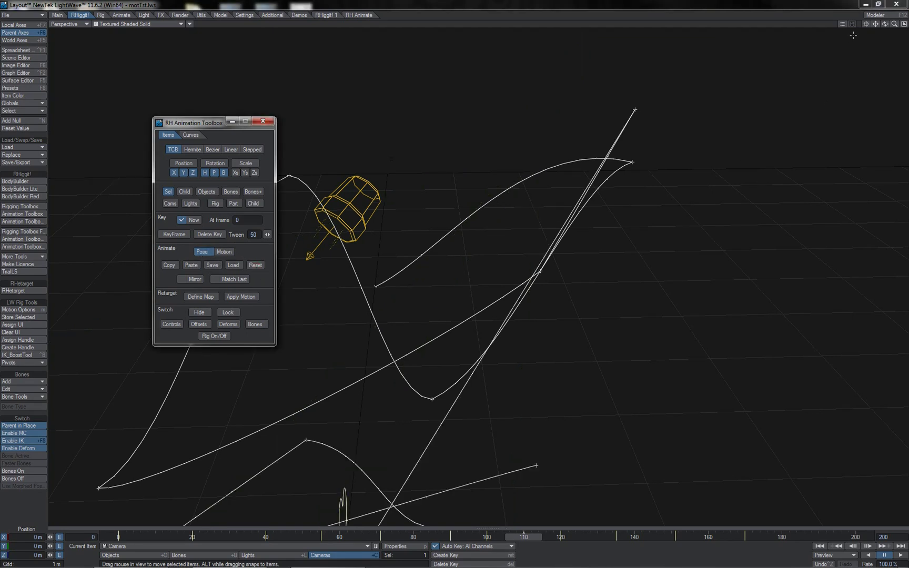
pyautogui.moveTo(885, 24); pyautogui.dragTo(862, 27)
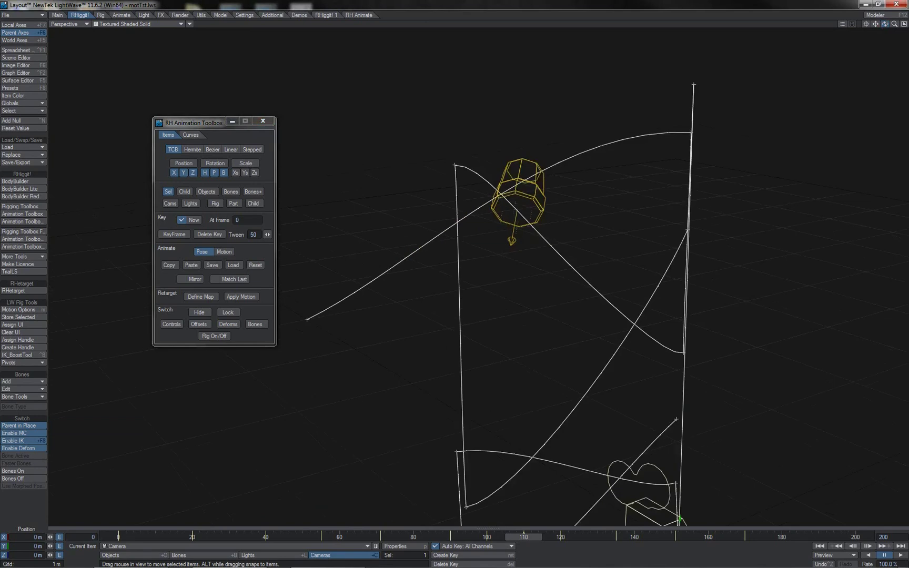
# Switch the toolbox to Motion mode and reset the camera's entire motion.
pyautogui.click(224, 251)
pyautogui.click(256, 265)
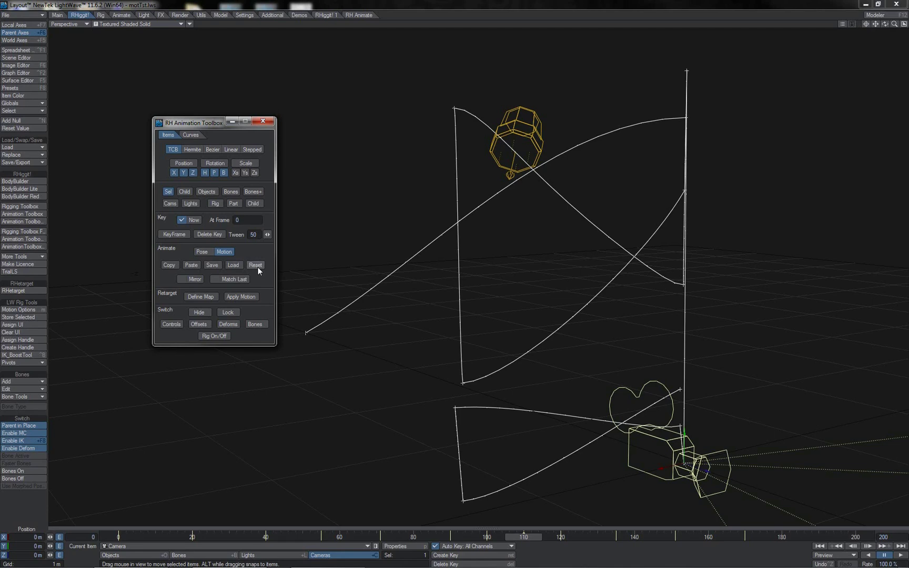
pyautogui.click(257, 267)
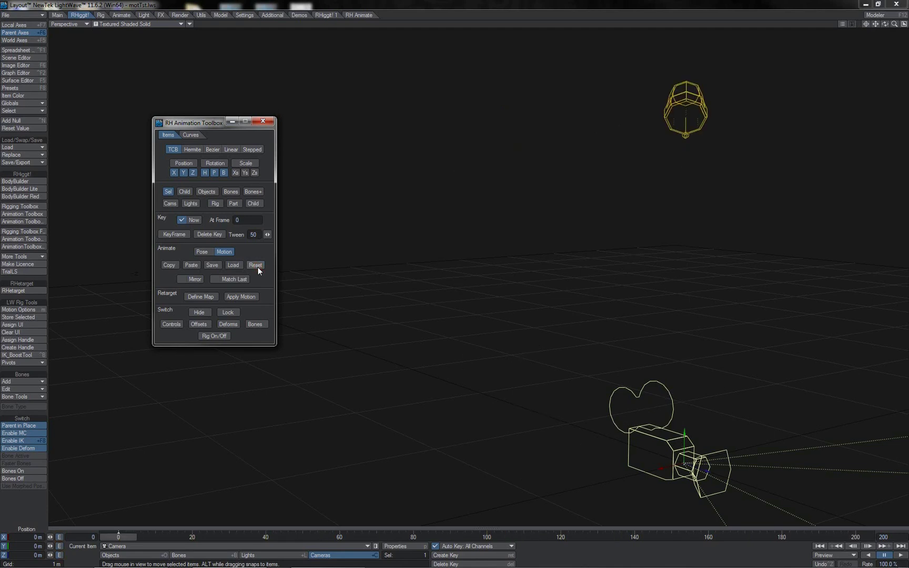
# Reset only the Y position channel of the light's motion and scrub through the result.
pyautogui.hotkey('ctrl', 'z')
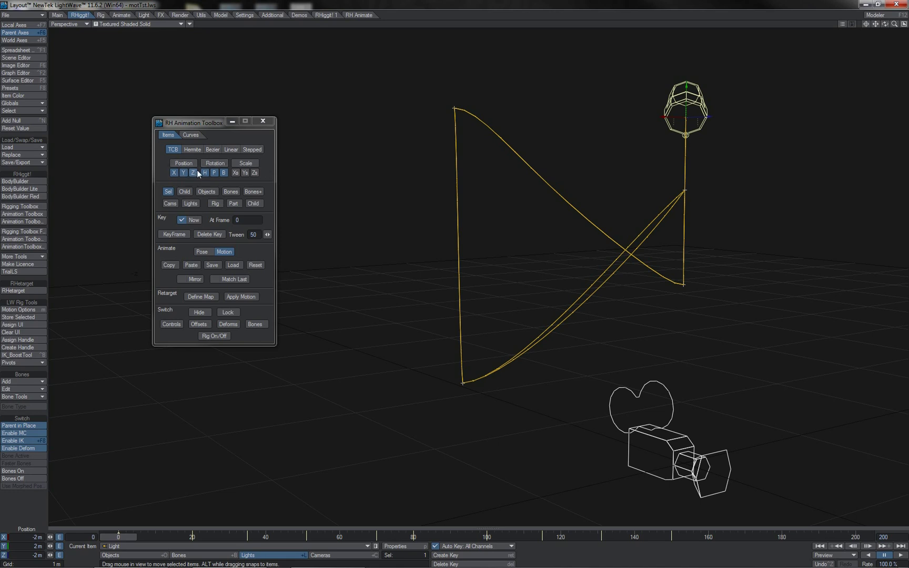
pyautogui.click(173, 161)
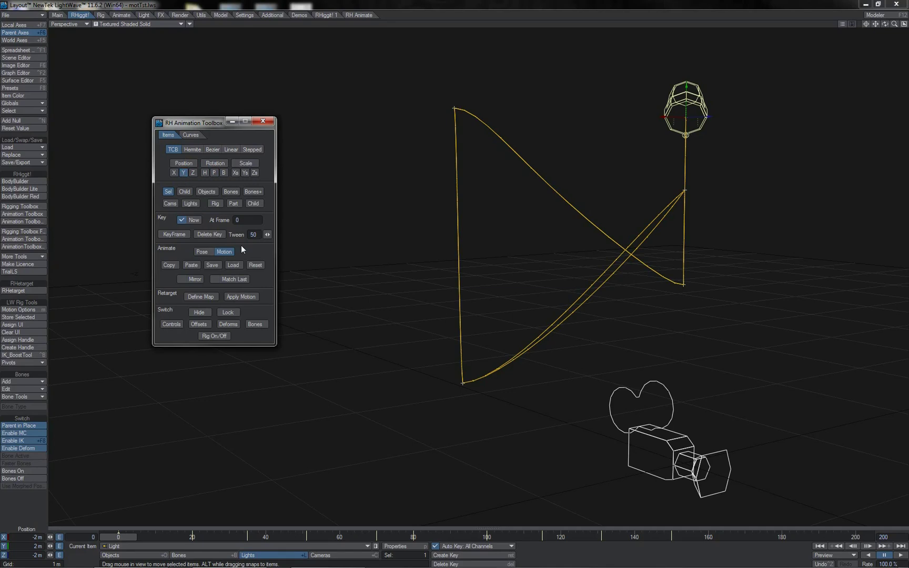
pyautogui.click(255, 265)
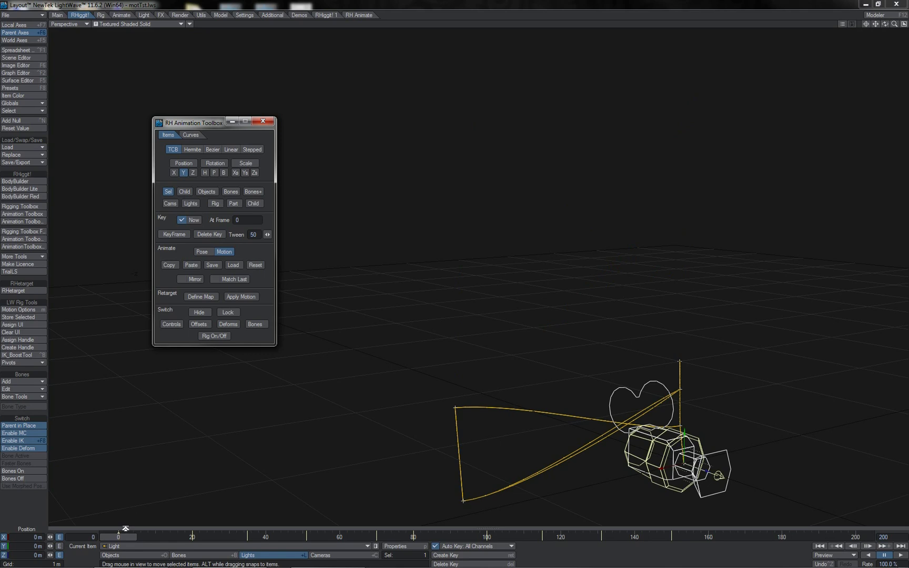
pyautogui.moveTo(118, 536); pyautogui.dragTo(679, 536)
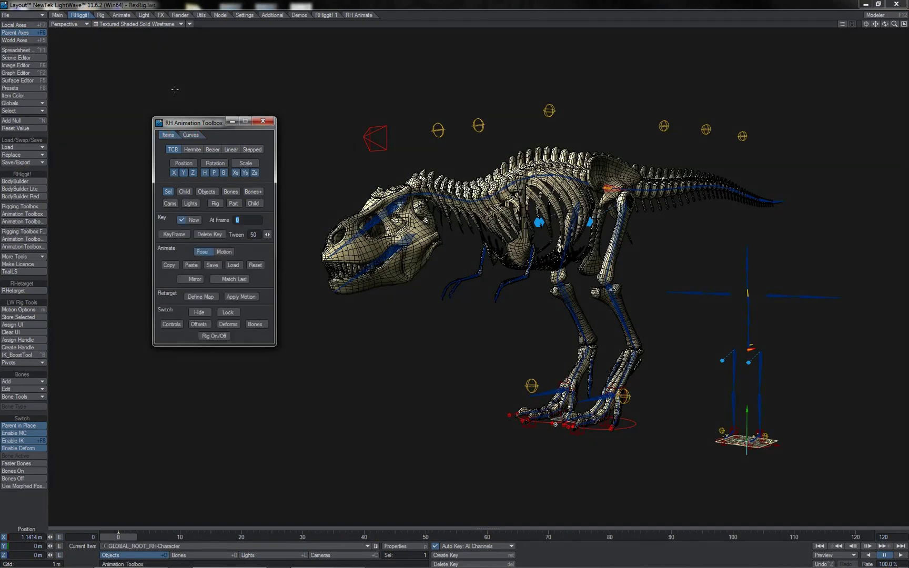
# At frame 14, copy the RH-Character's pose with the scope set to Rig and paste it onto the Rex rig.
pyautogui.click(179, 537)
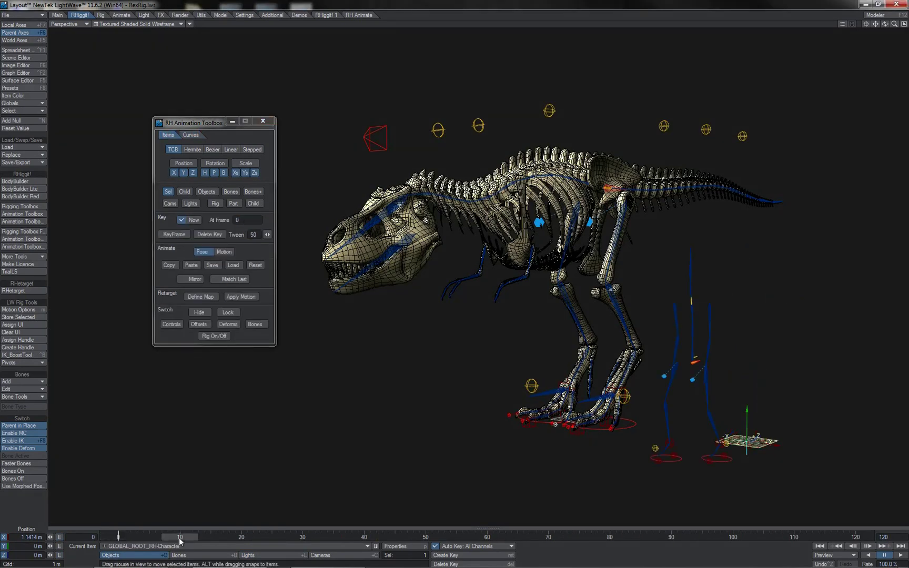
pyautogui.moveTo(180, 541); pyautogui.dragTo(204, 537)
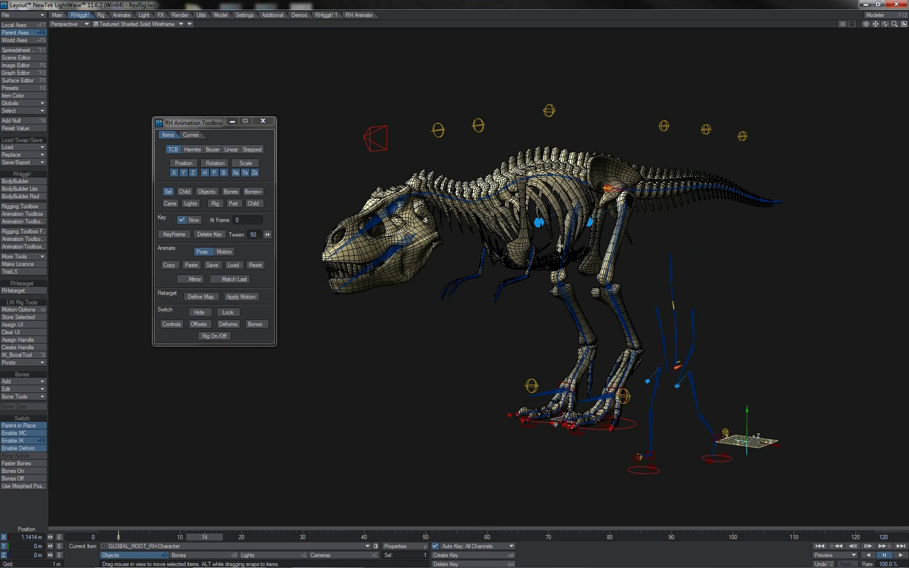
pyautogui.click(681, 364)
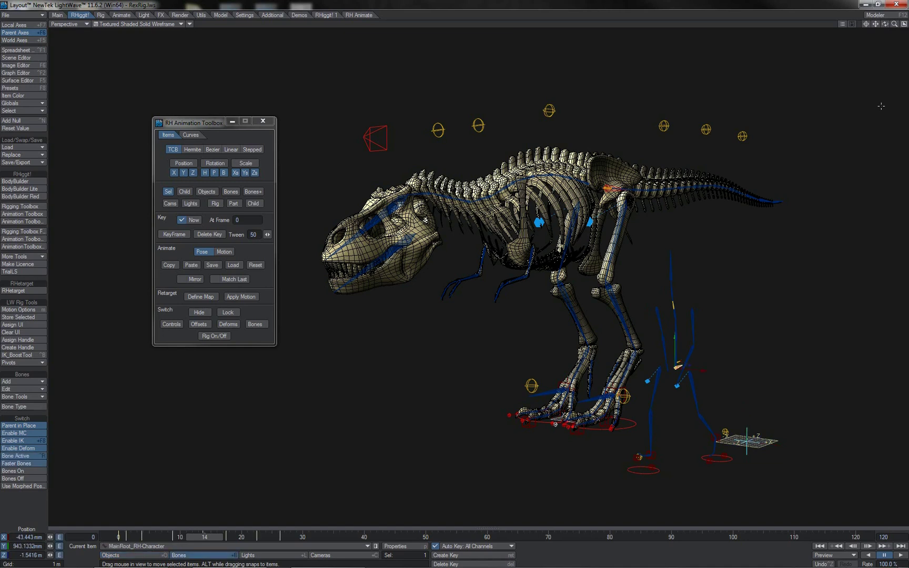
pyautogui.moveTo(885, 24); pyautogui.dragTo(853, 26)
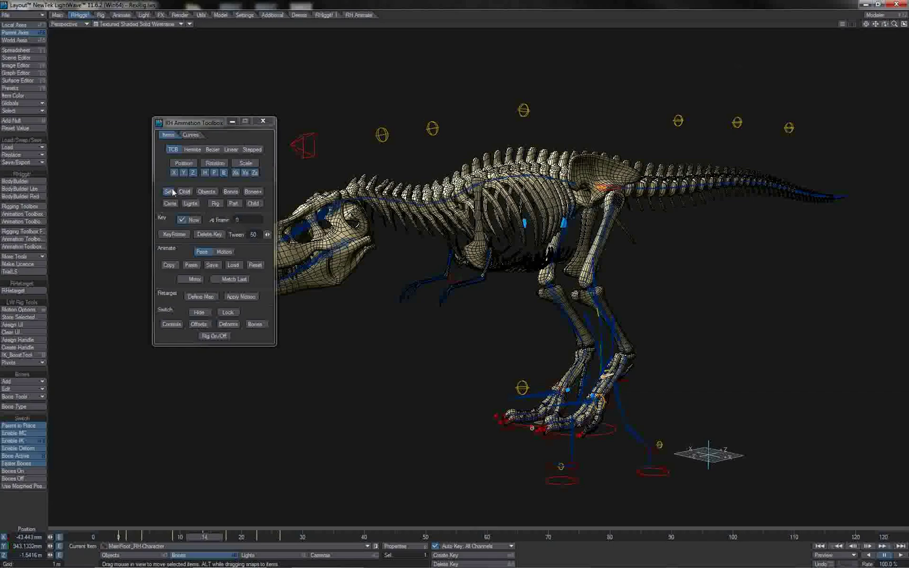
pyautogui.click(168, 193)
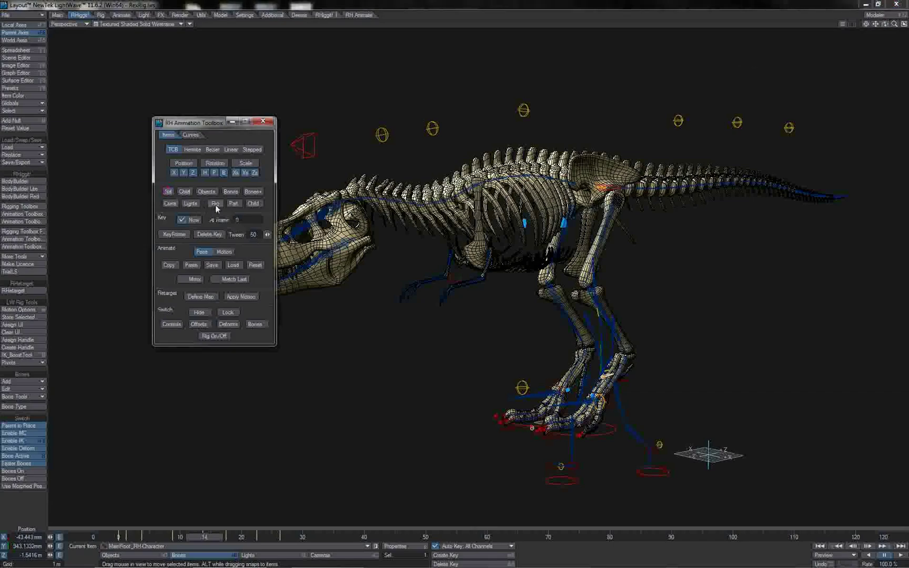
pyautogui.click(215, 204)
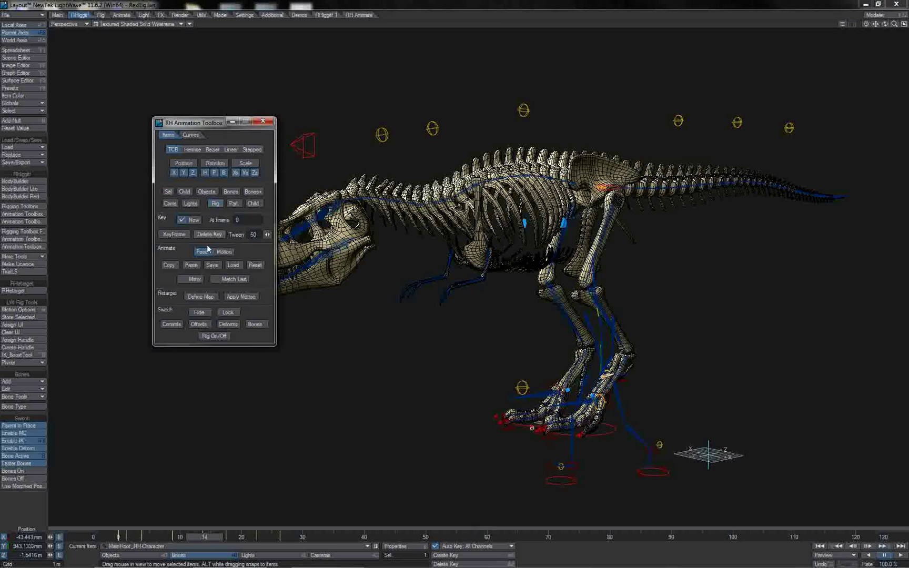
pyautogui.click(169, 265)
pyautogui.click(191, 265)
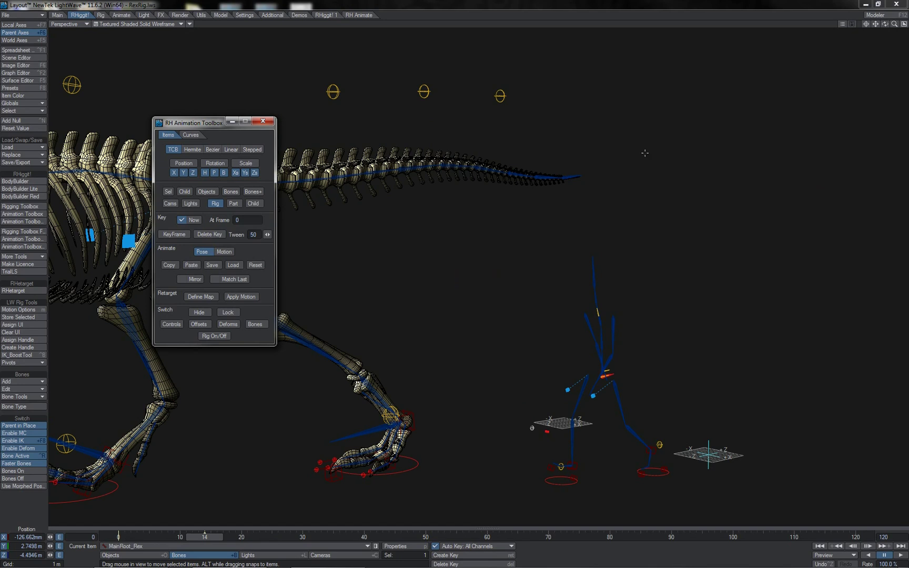
# Reset the whole-rig pose of the Rex and of the RH-Character at frame 20.
pyautogui.moveTo(895, 24)
pyautogui.mouseDown()
pyautogui.moveTo(884, 24)
pyautogui.moveTo(896, 28)
pyautogui.mouseUp()
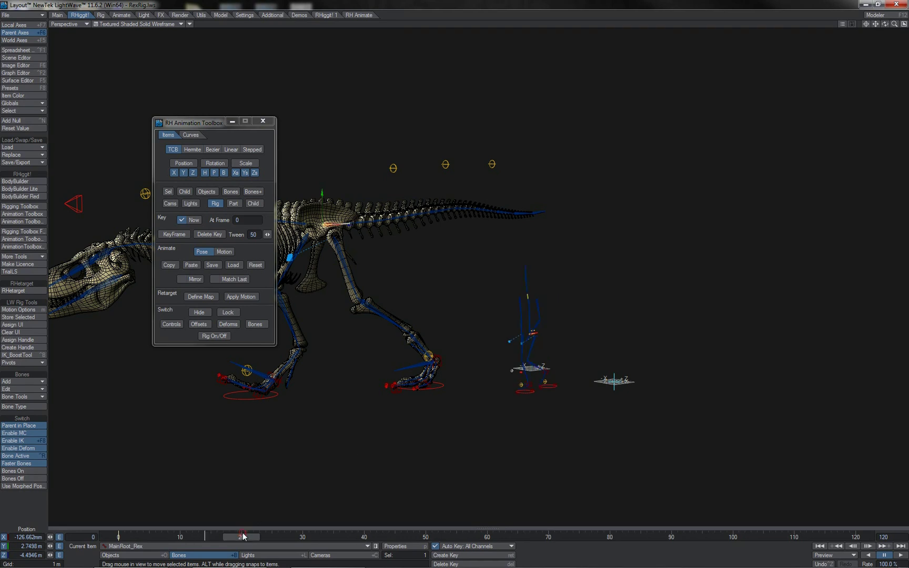
pyautogui.click(255, 266)
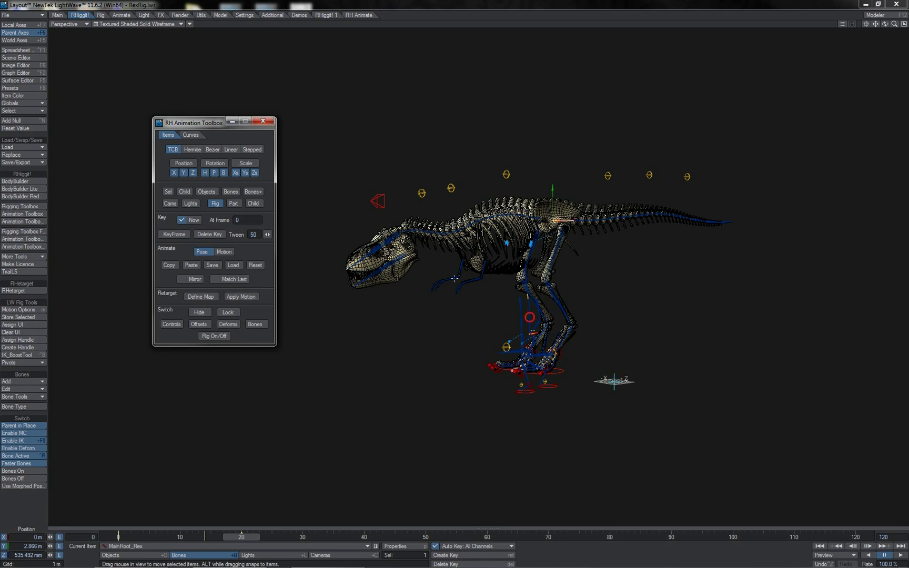
pyautogui.click(530, 317)
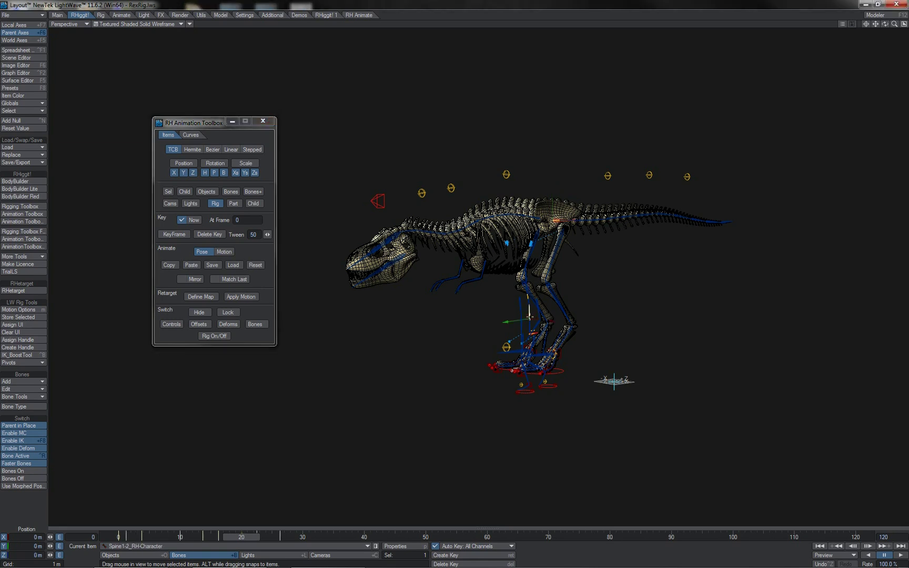
pyautogui.click(260, 269)
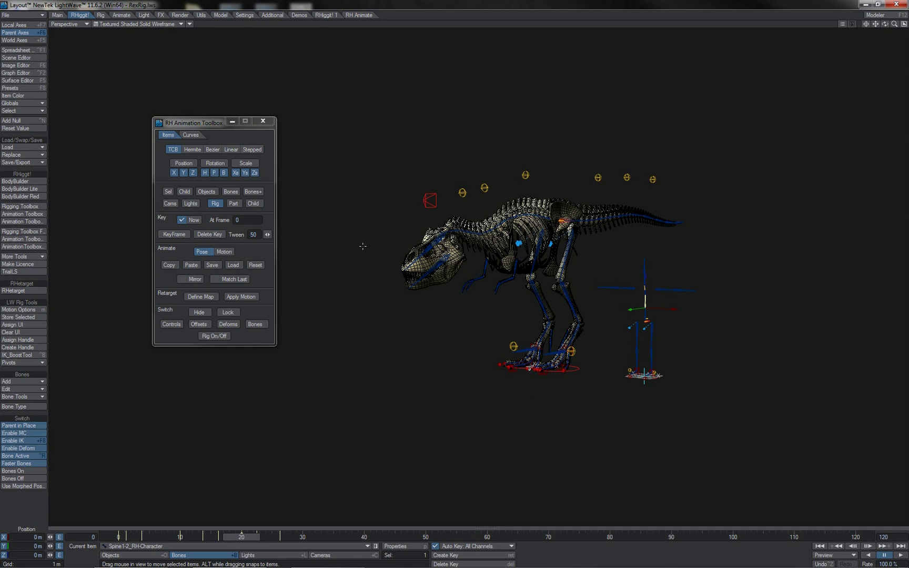